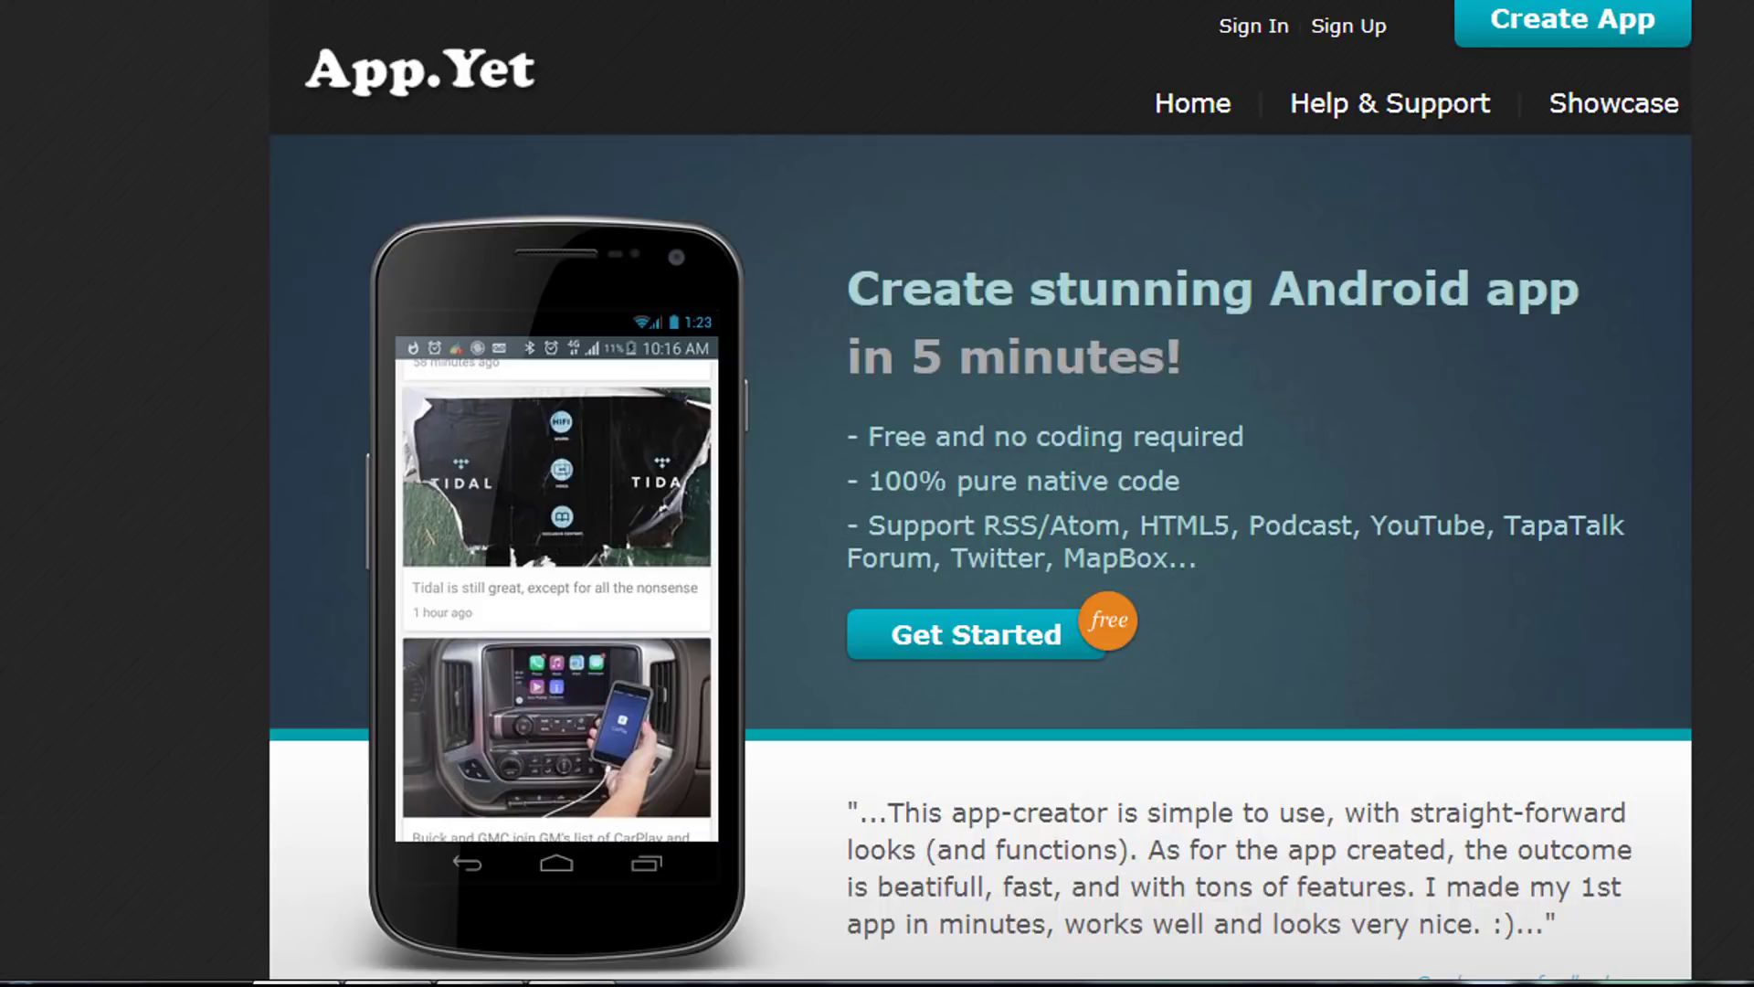
Start a new app and enter مدونة الارباح as its application name.
left_click(1550, 36)
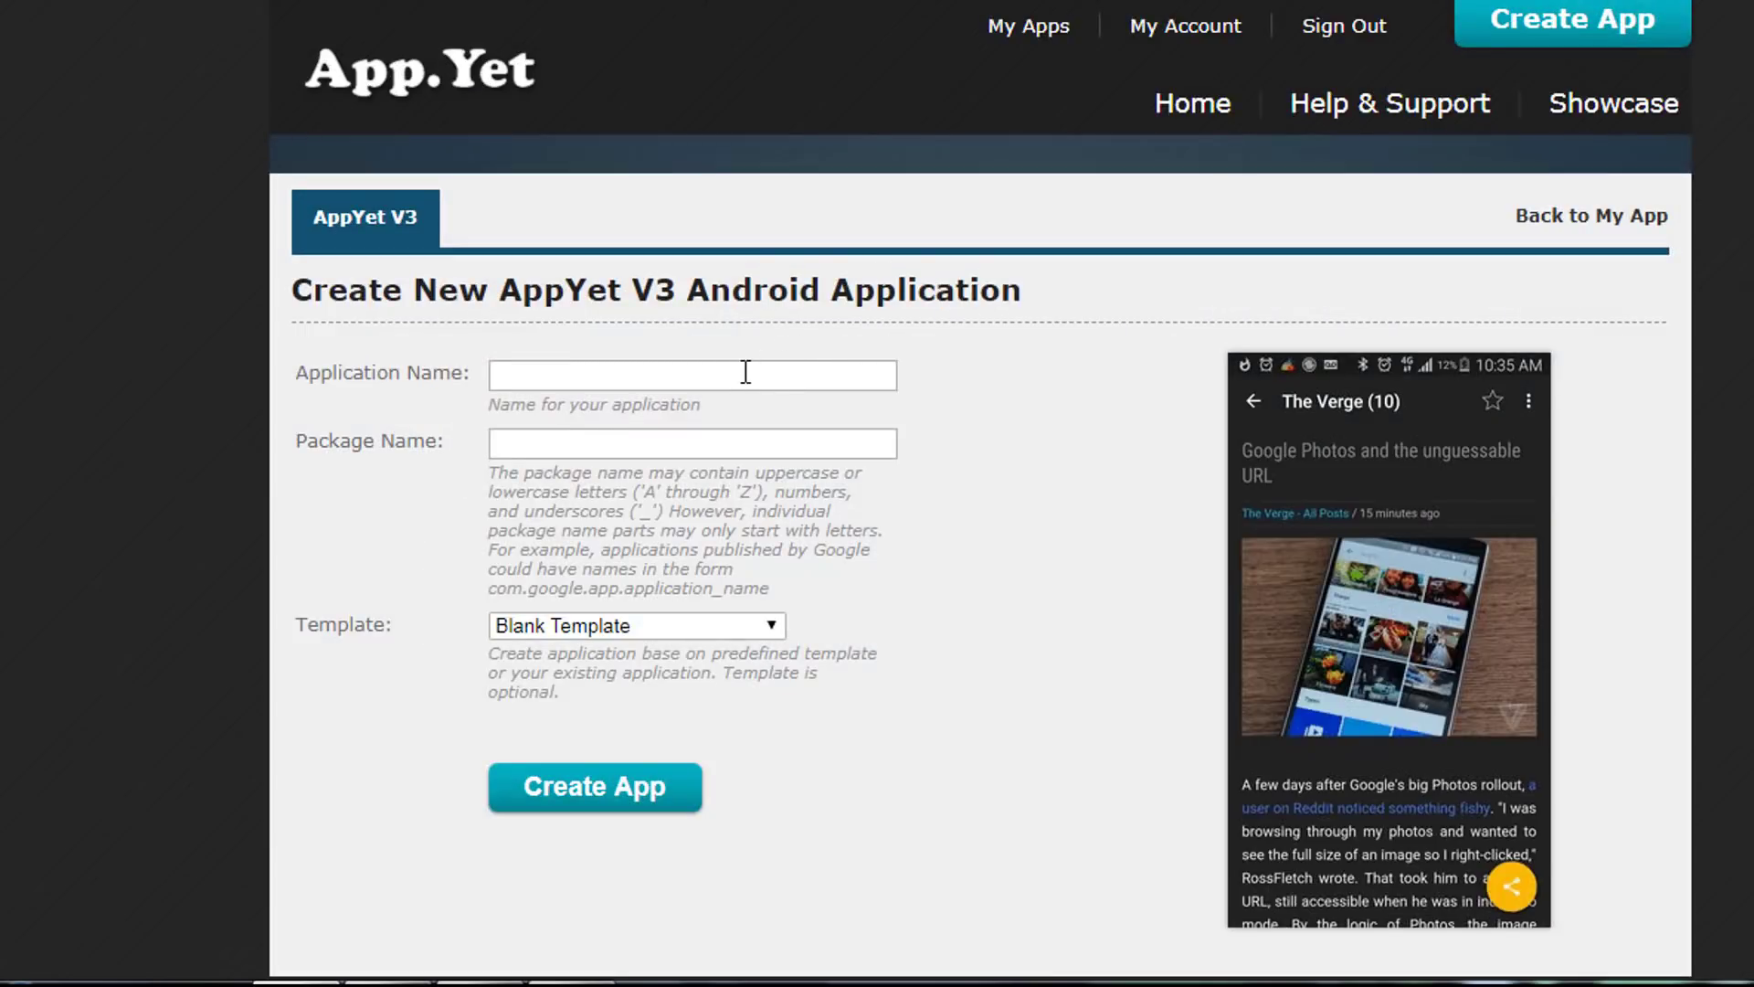
left_click(744, 372)
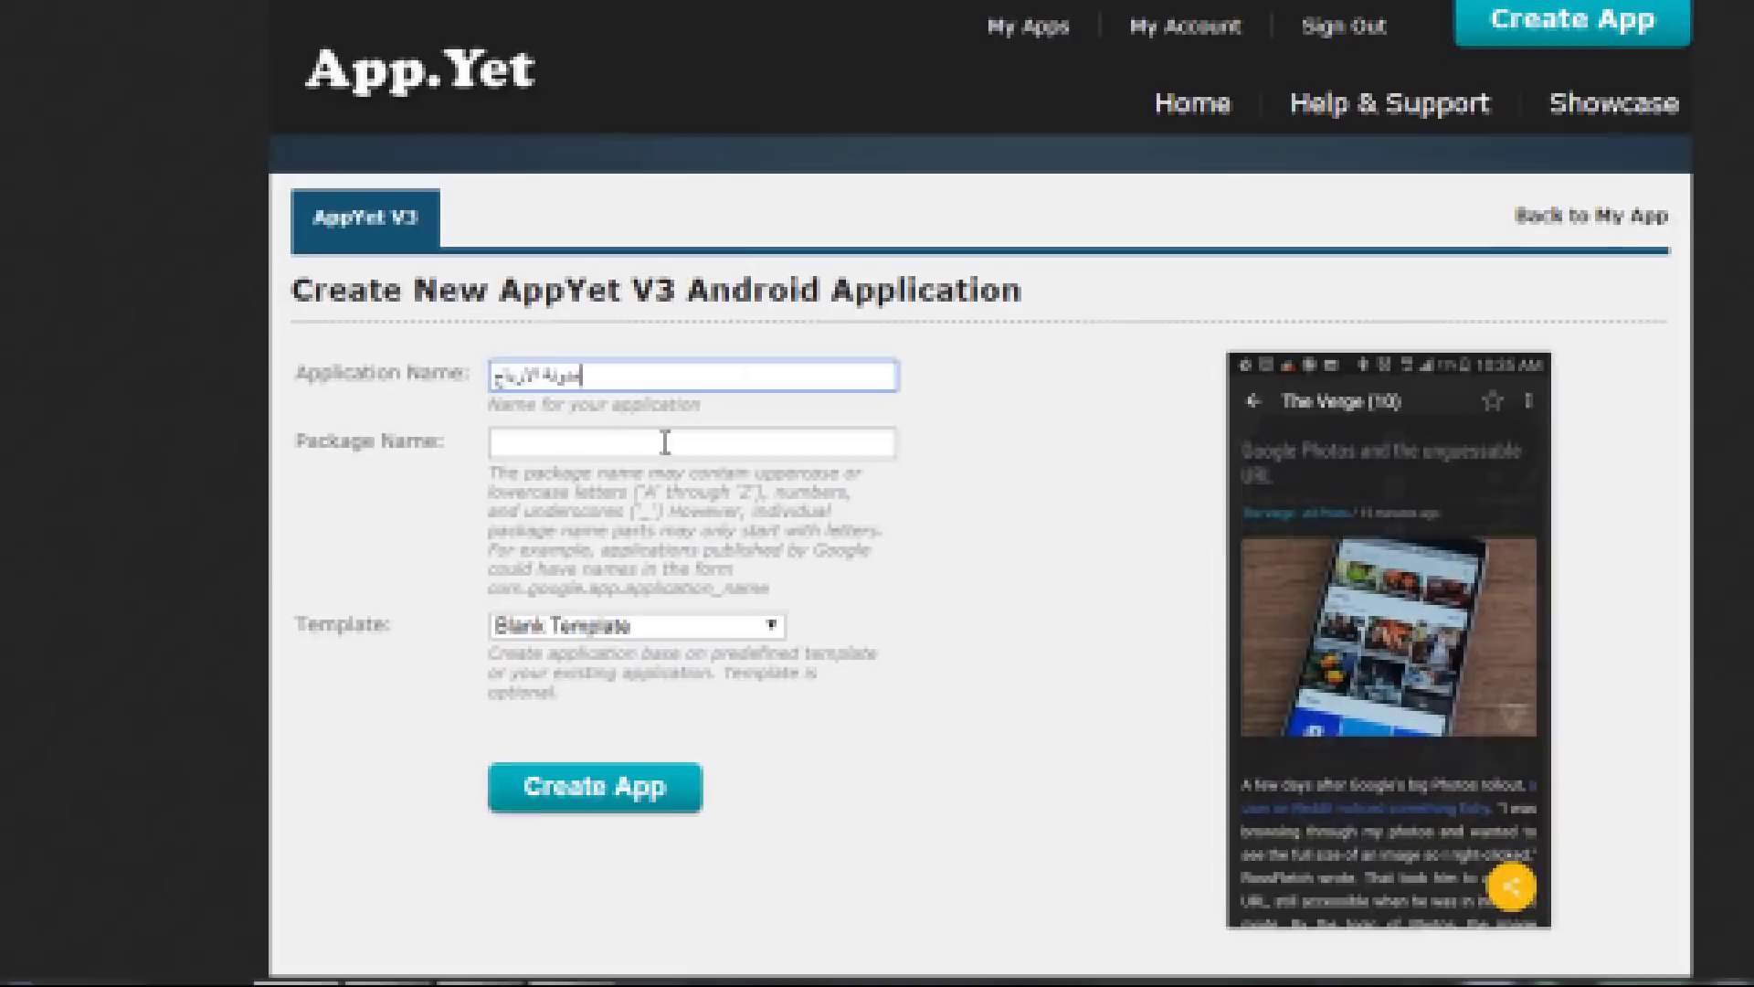
Set the app's package name to com.alarbe7.appl.
left_click(663, 442)
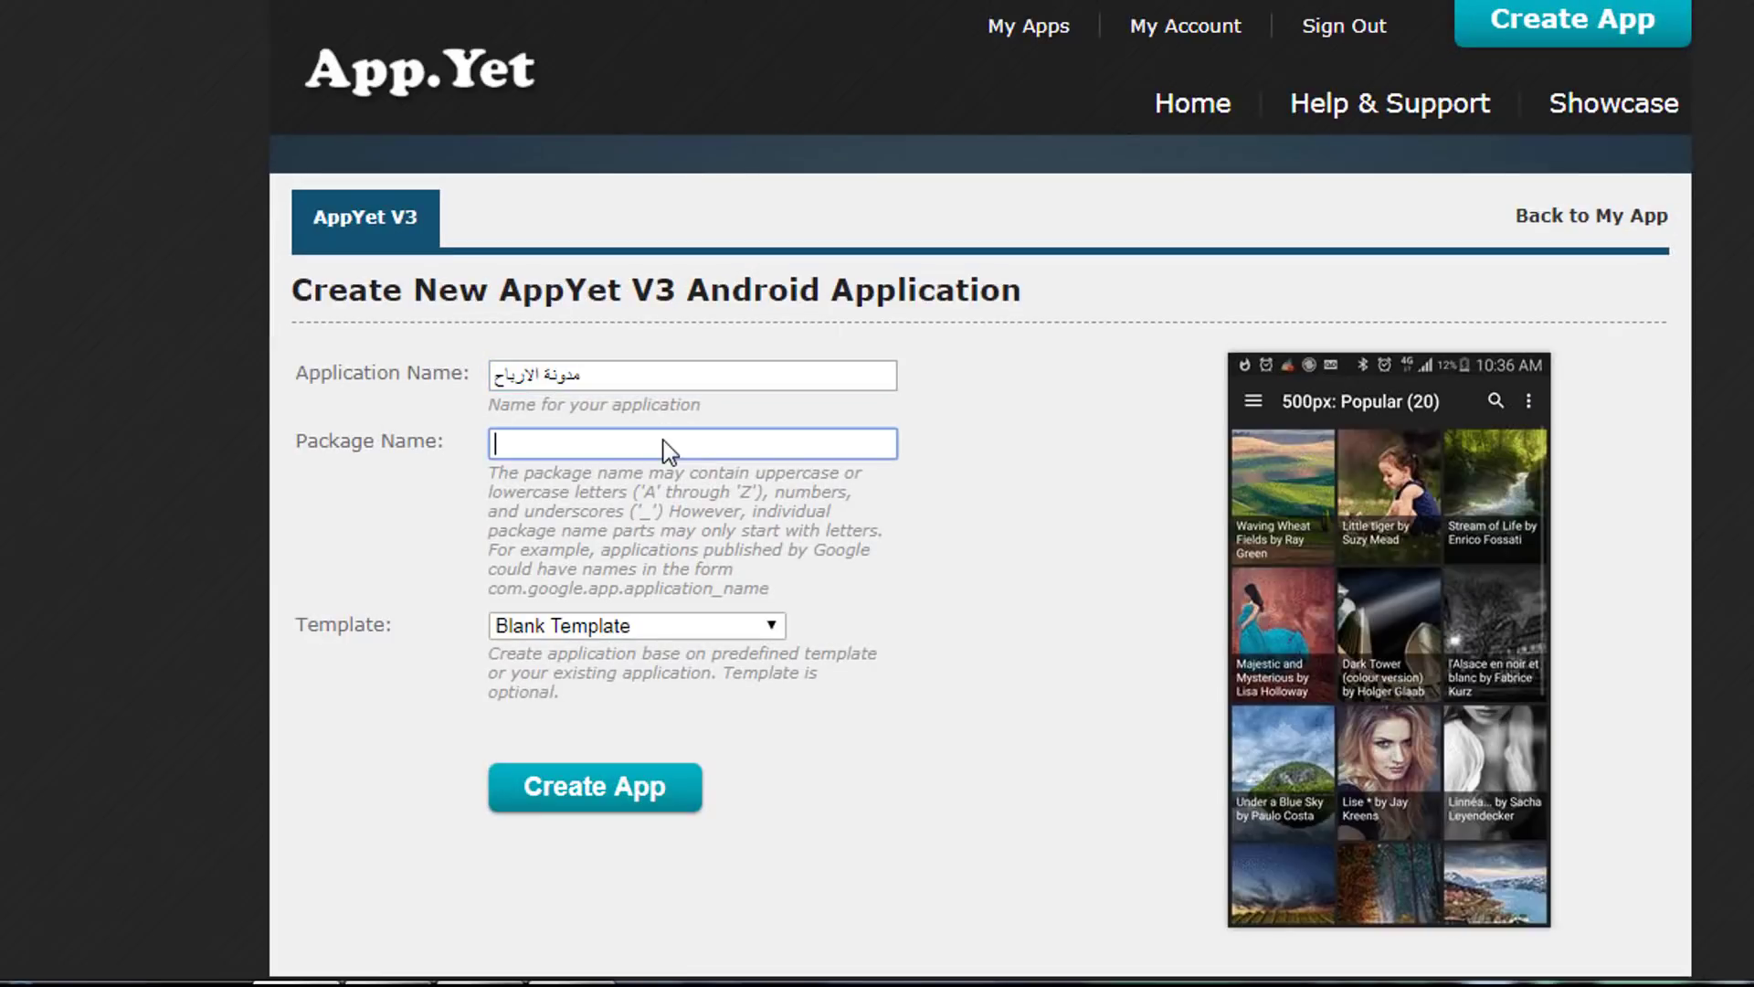
type("com..")
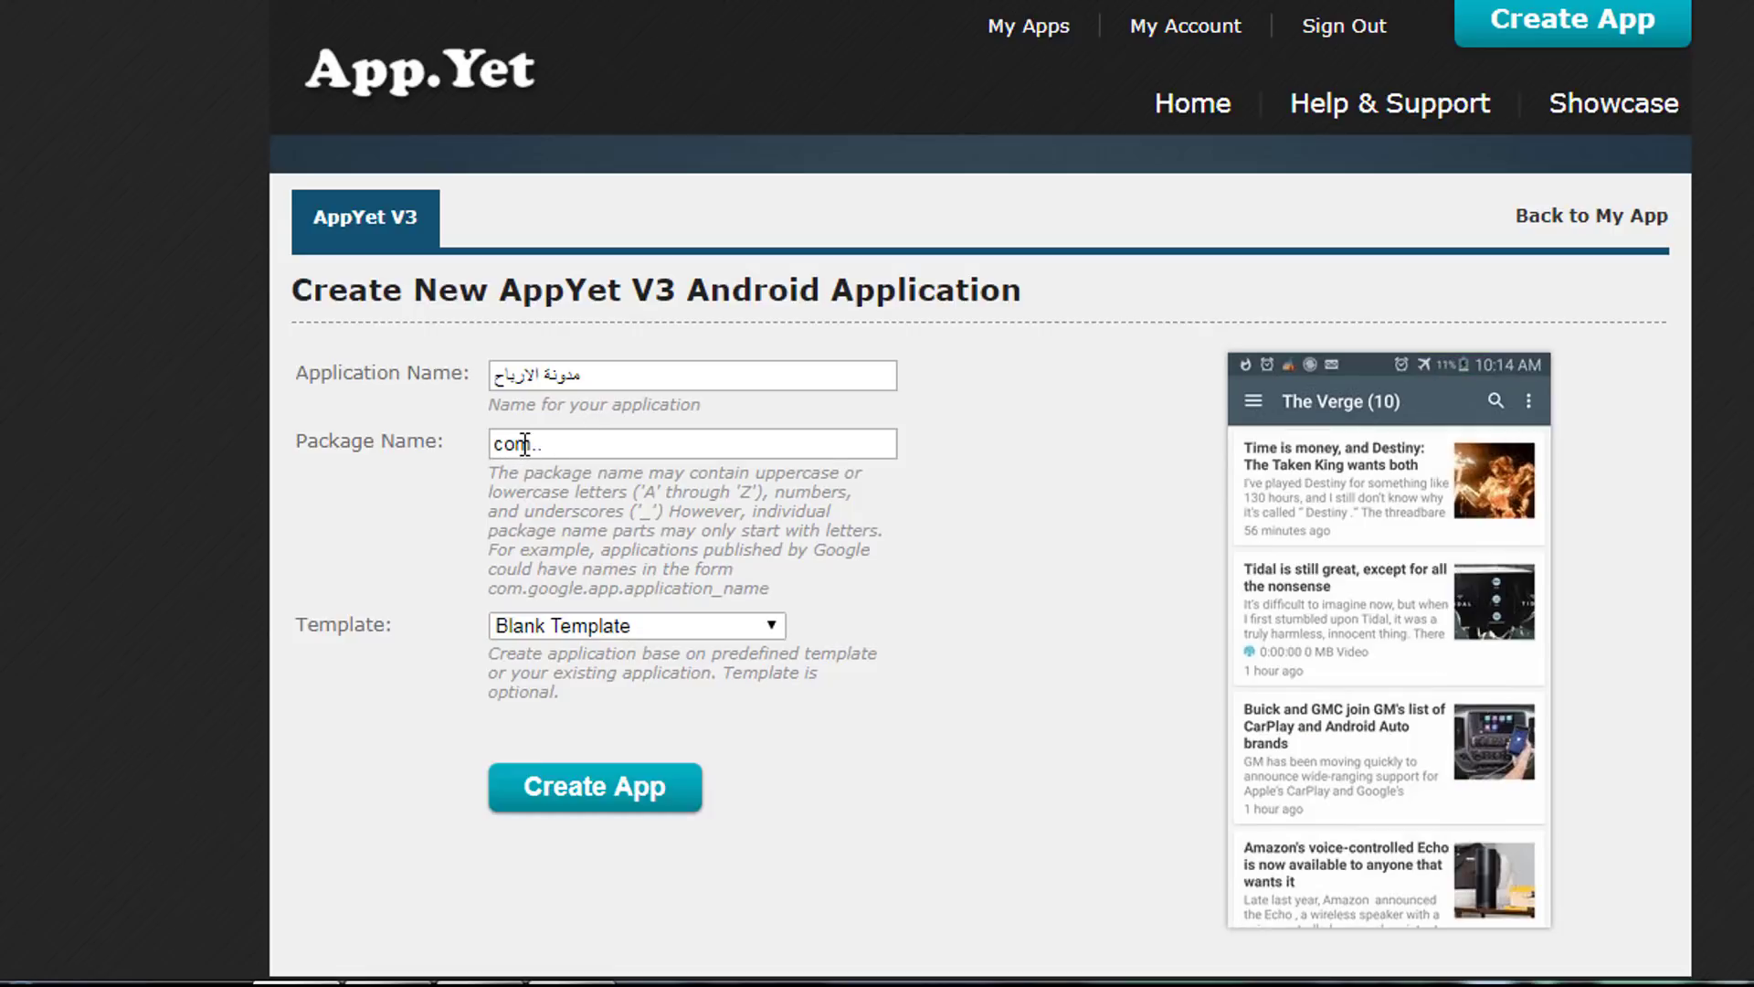
key("BackSpace")
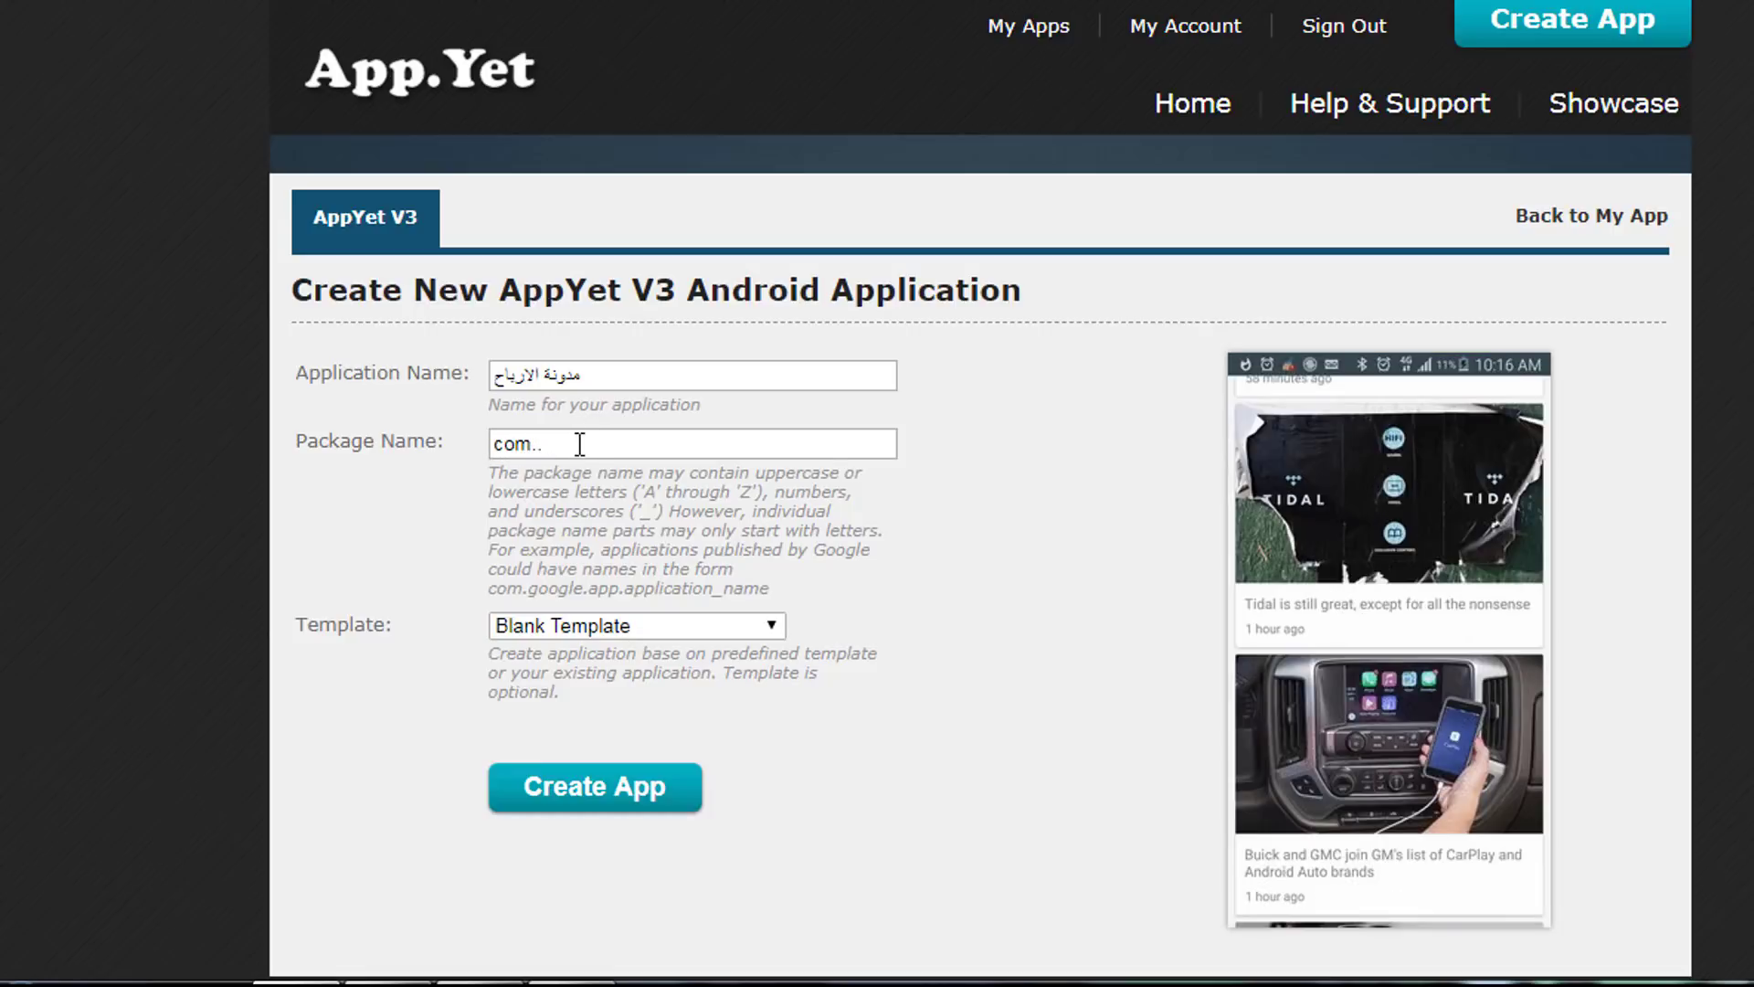
left_click_drag(585, 445, 473, 443)
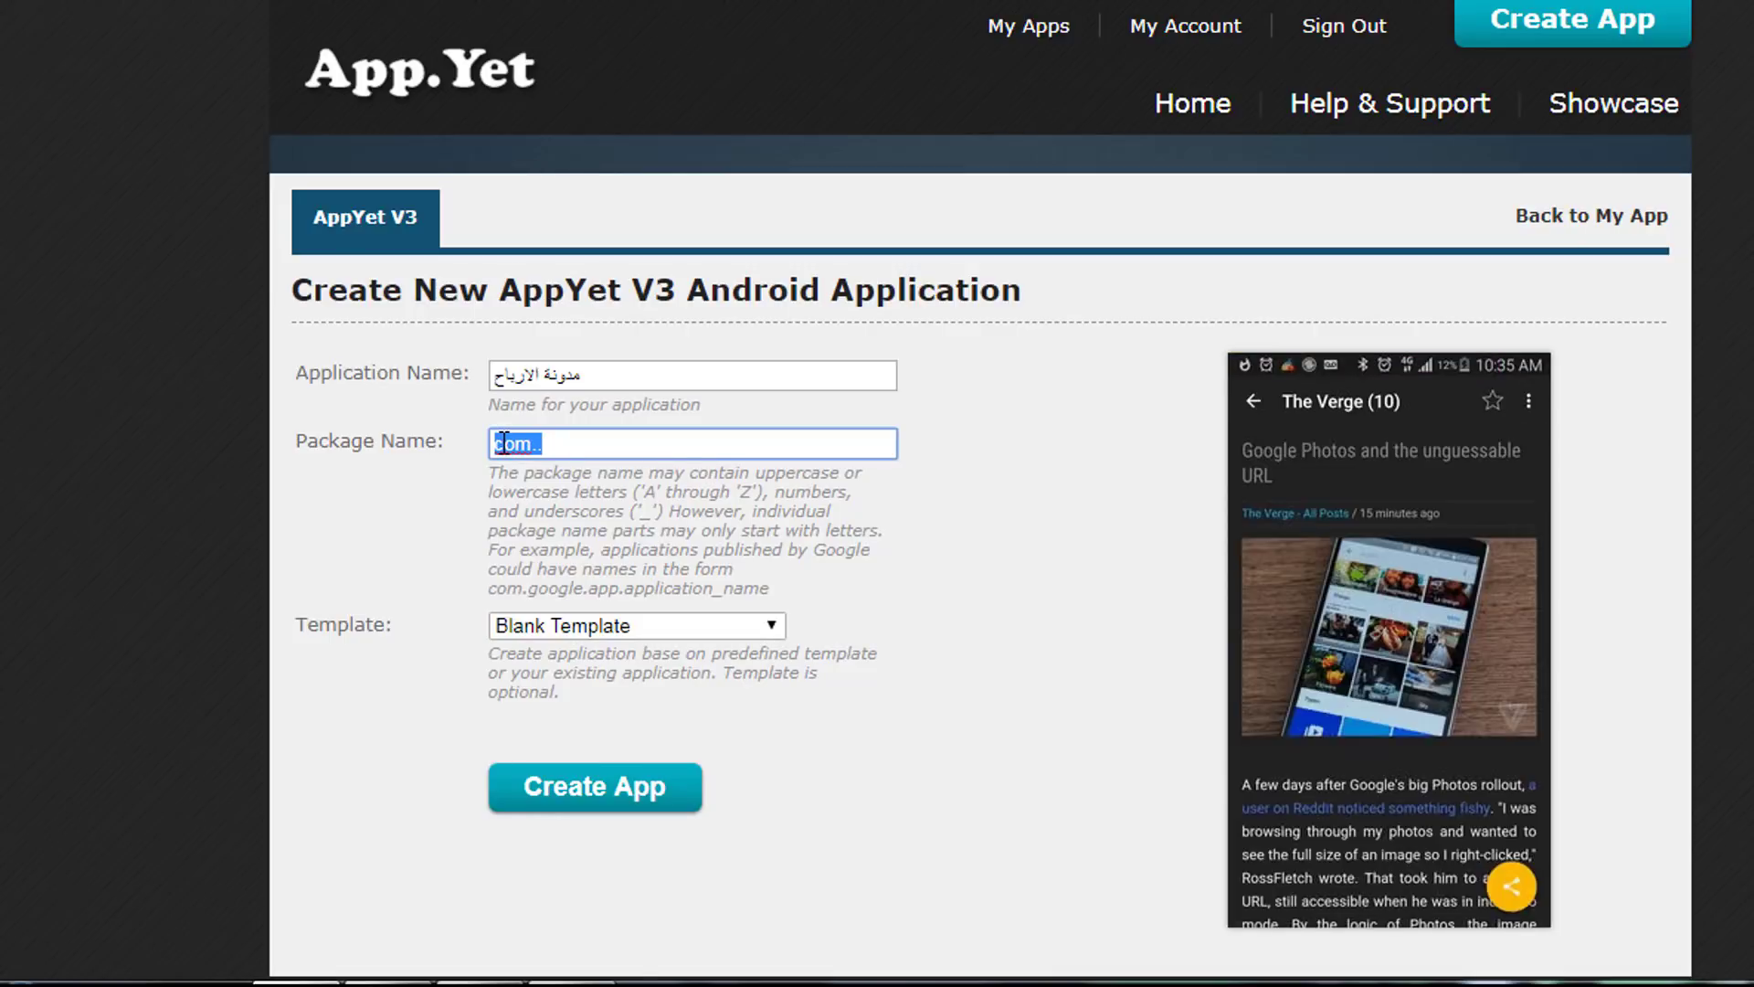
right_click(503, 444)
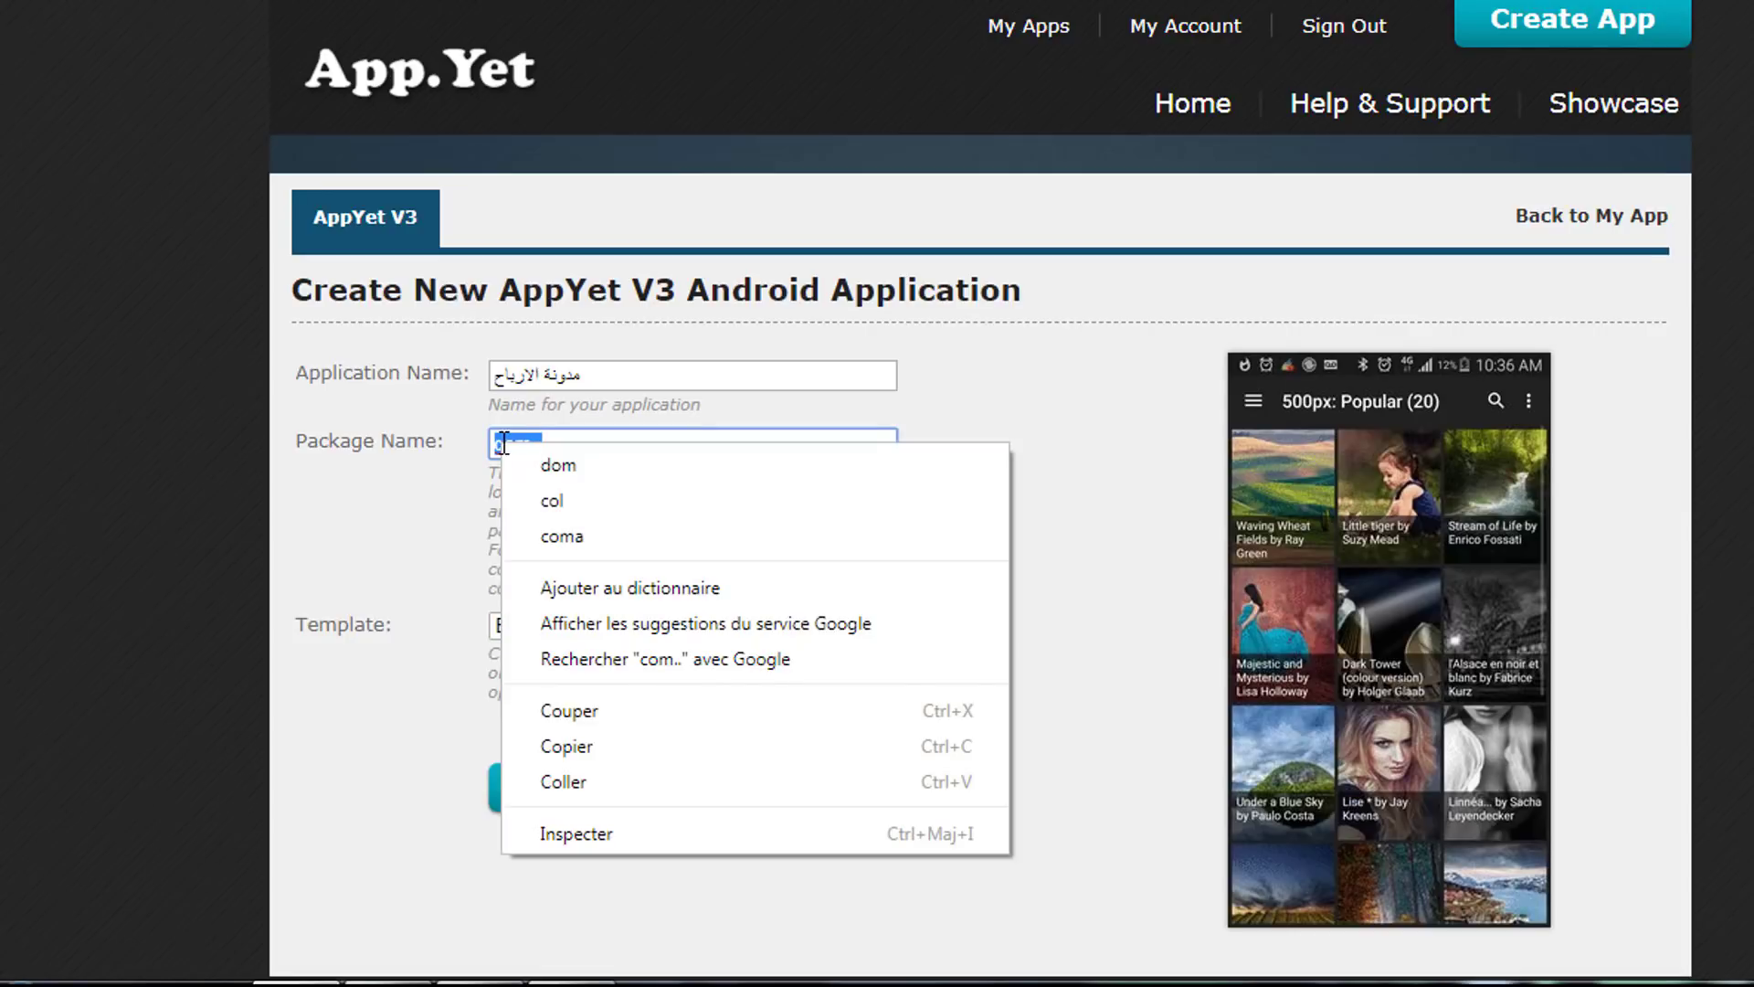
left_click(477, 442)
double_click(510, 444)
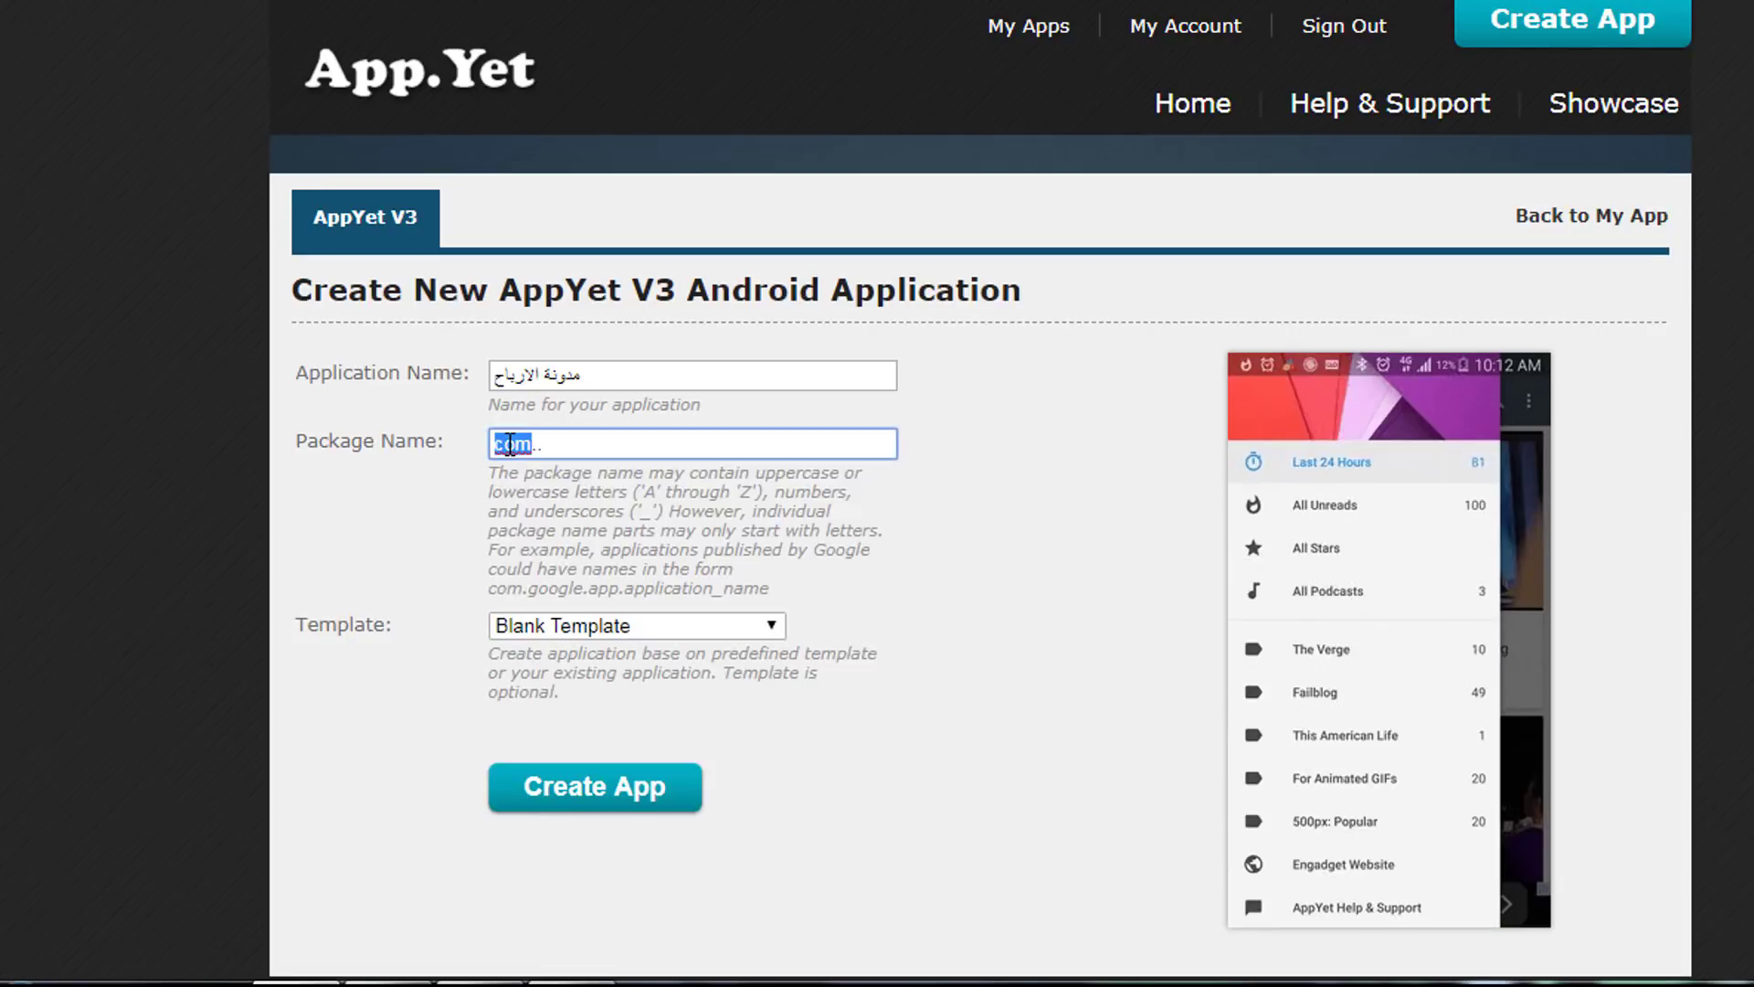
left_click(510, 444)
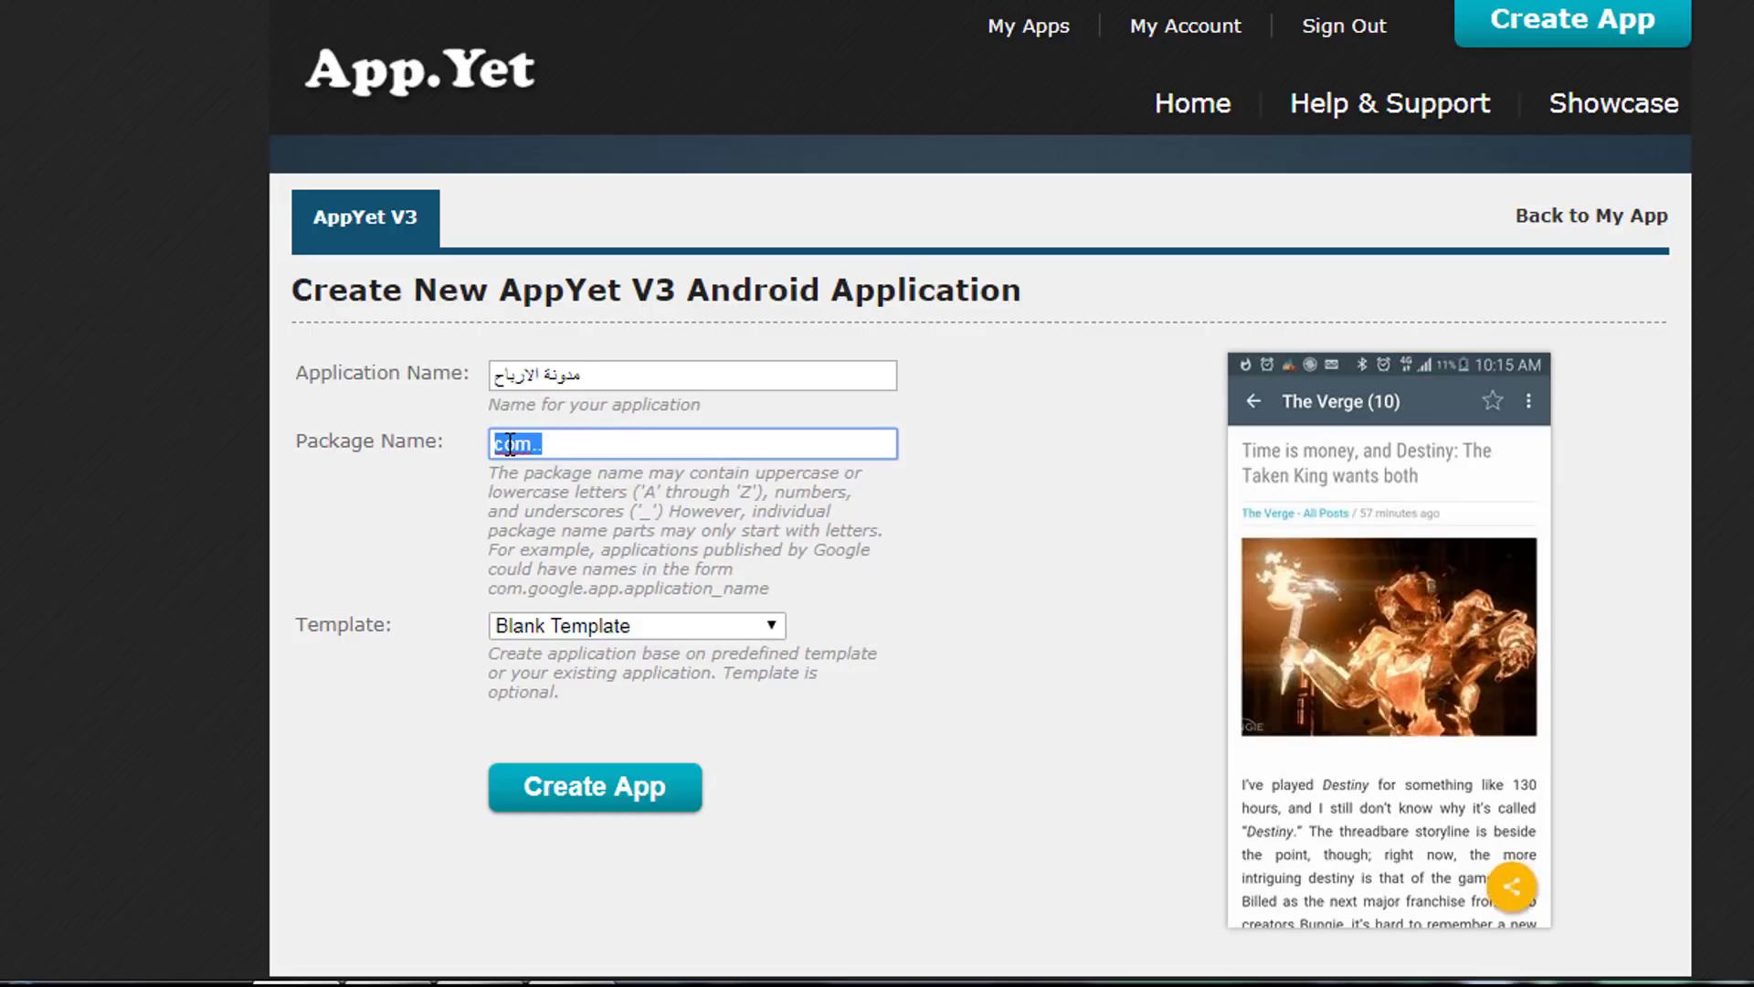
type("com.alarbe7.app")
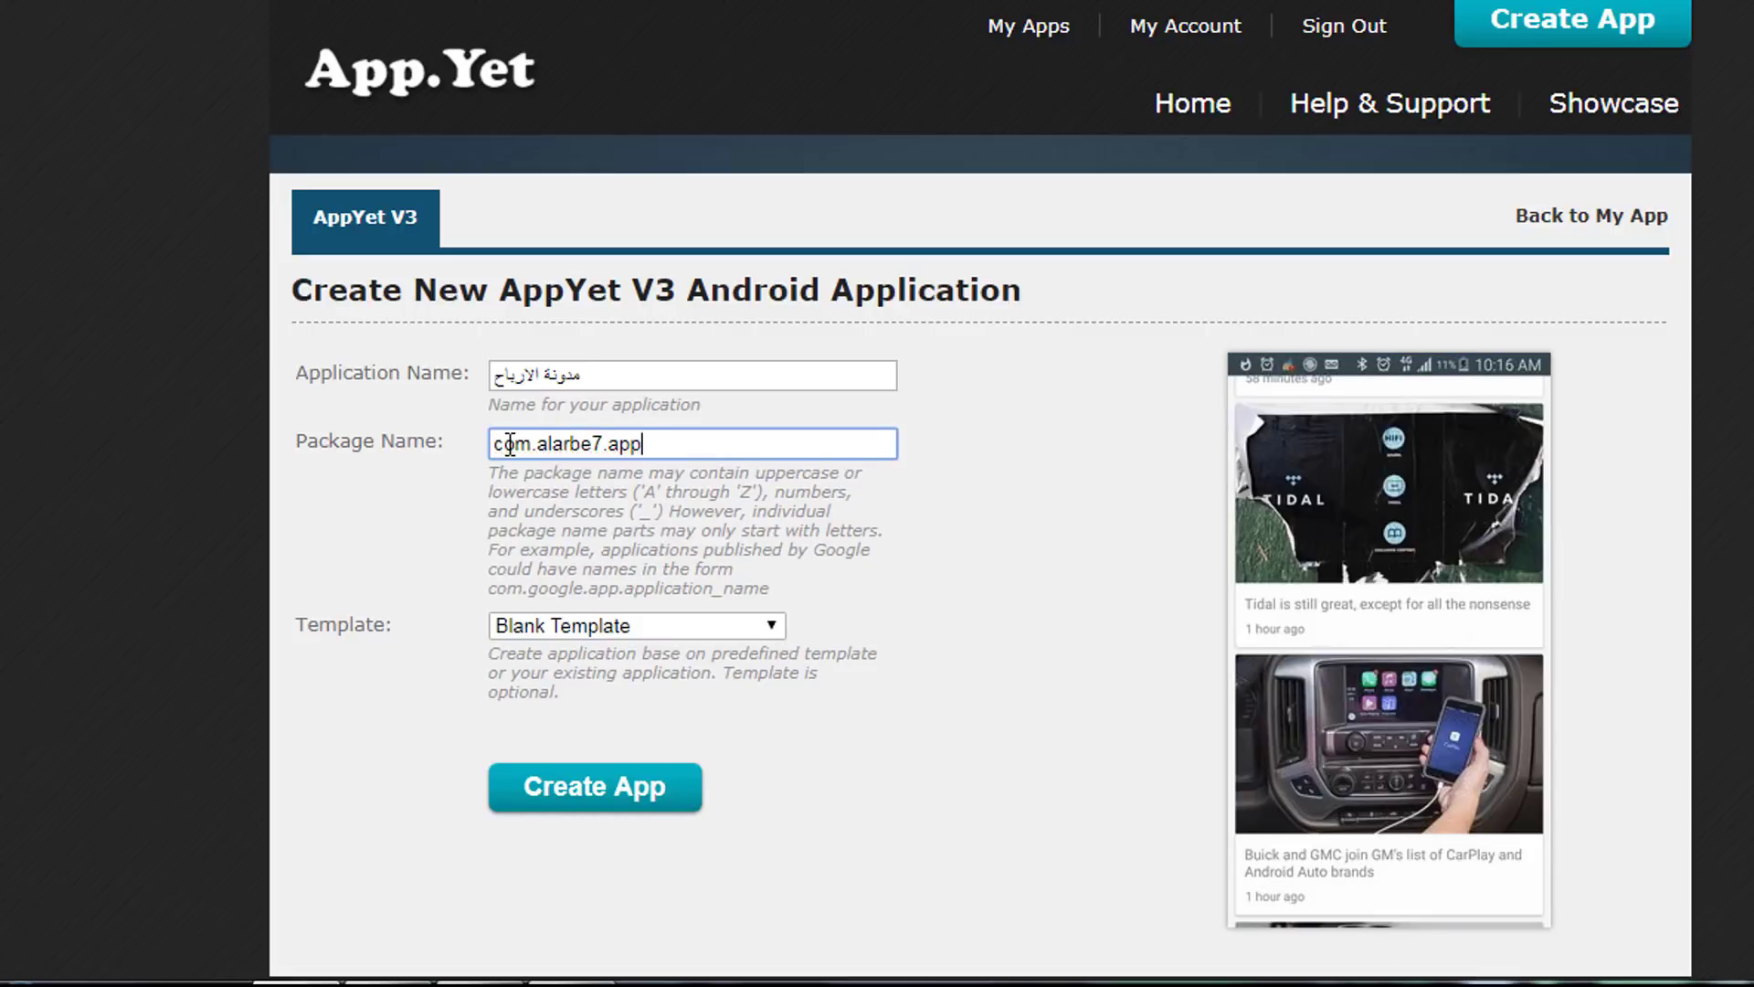
type("l")
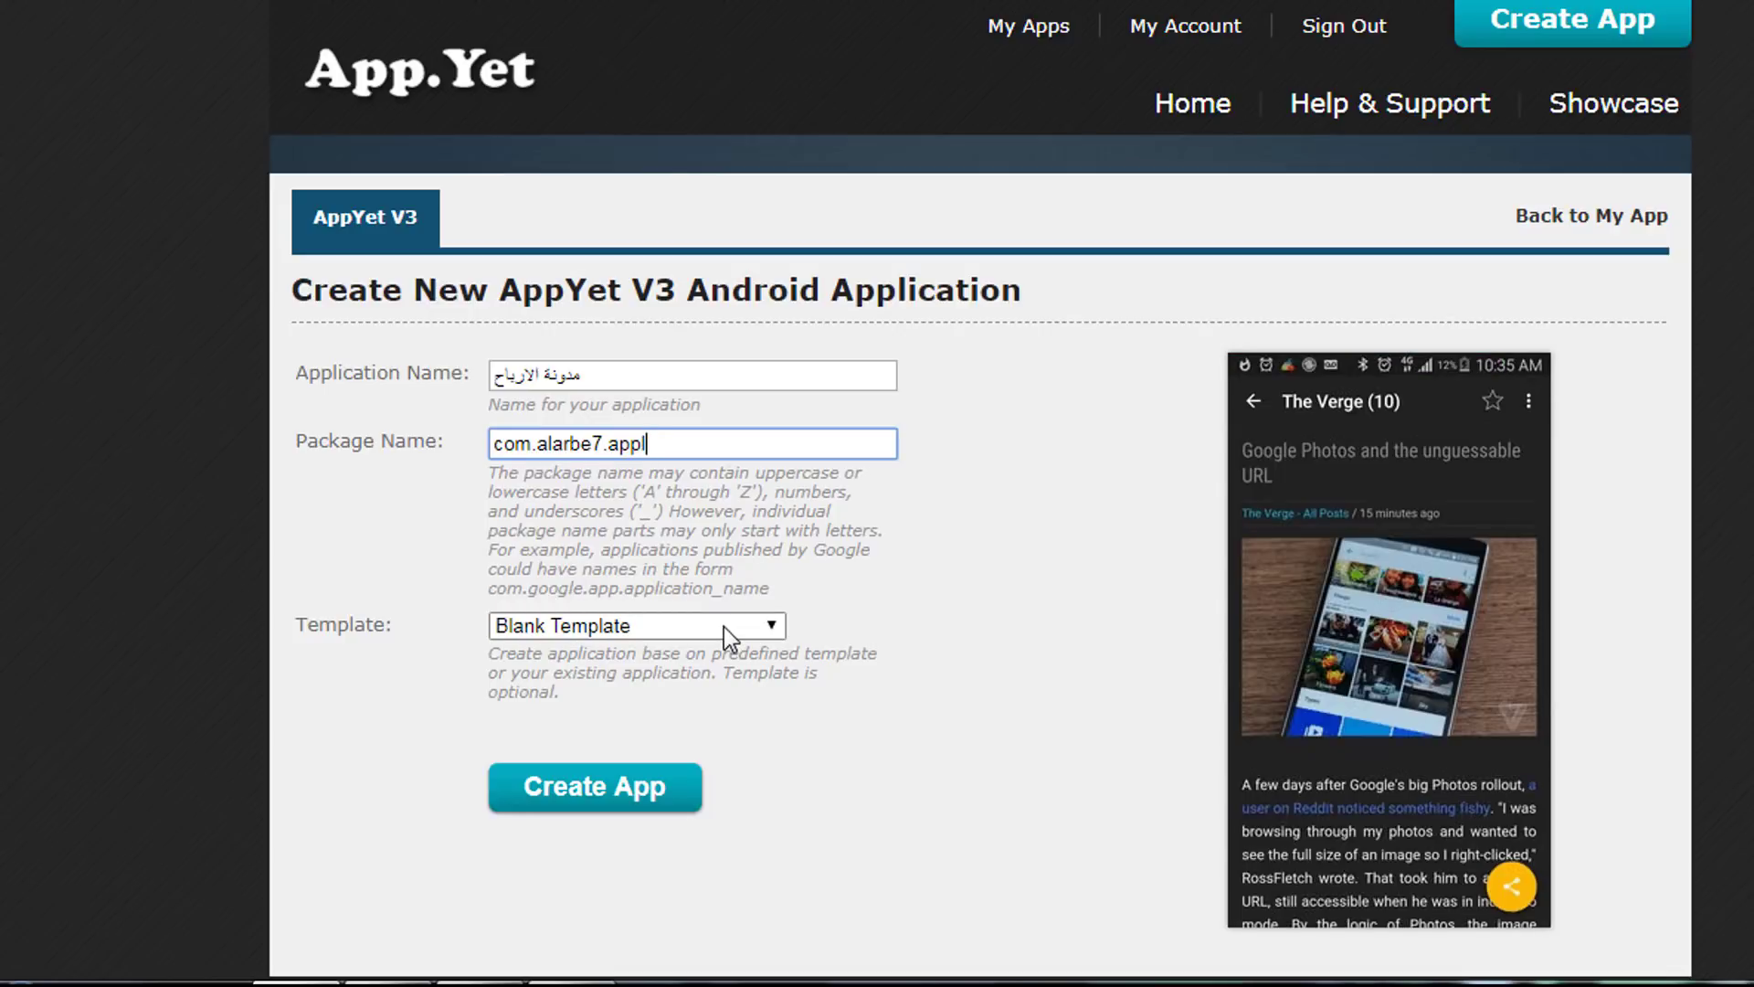
Check the available templates and create the app with the Blank Template.
left_click(723, 626)
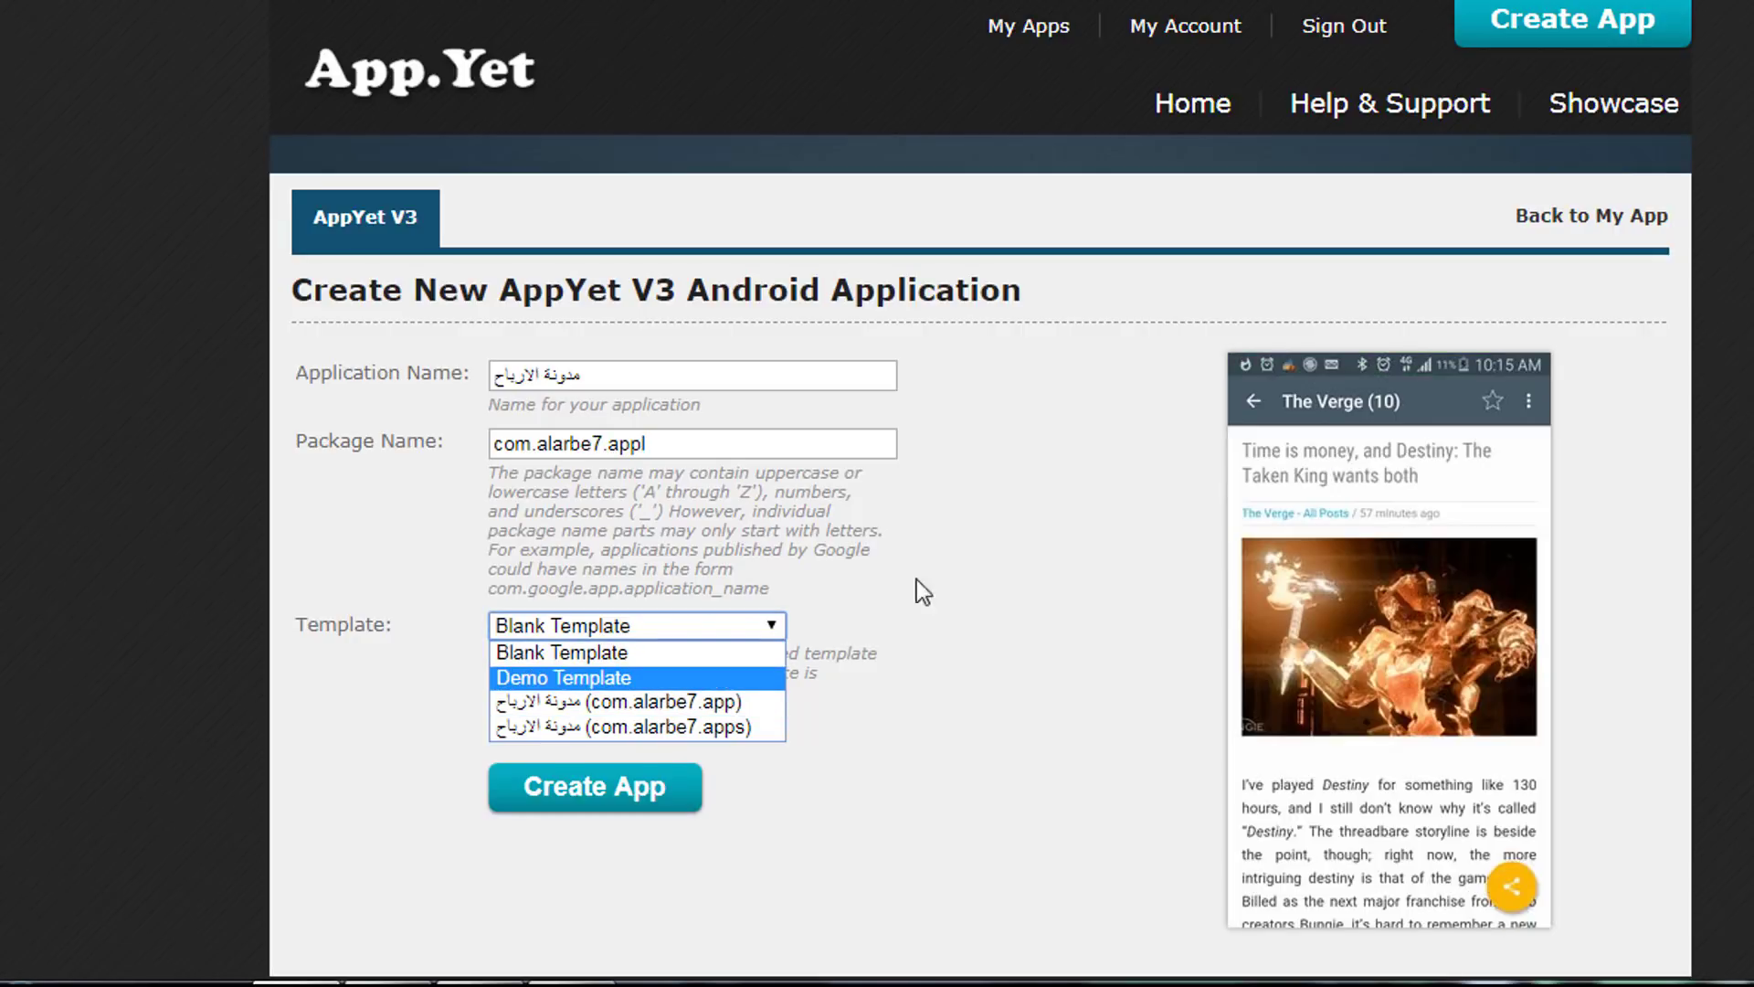
left_click(933, 576)
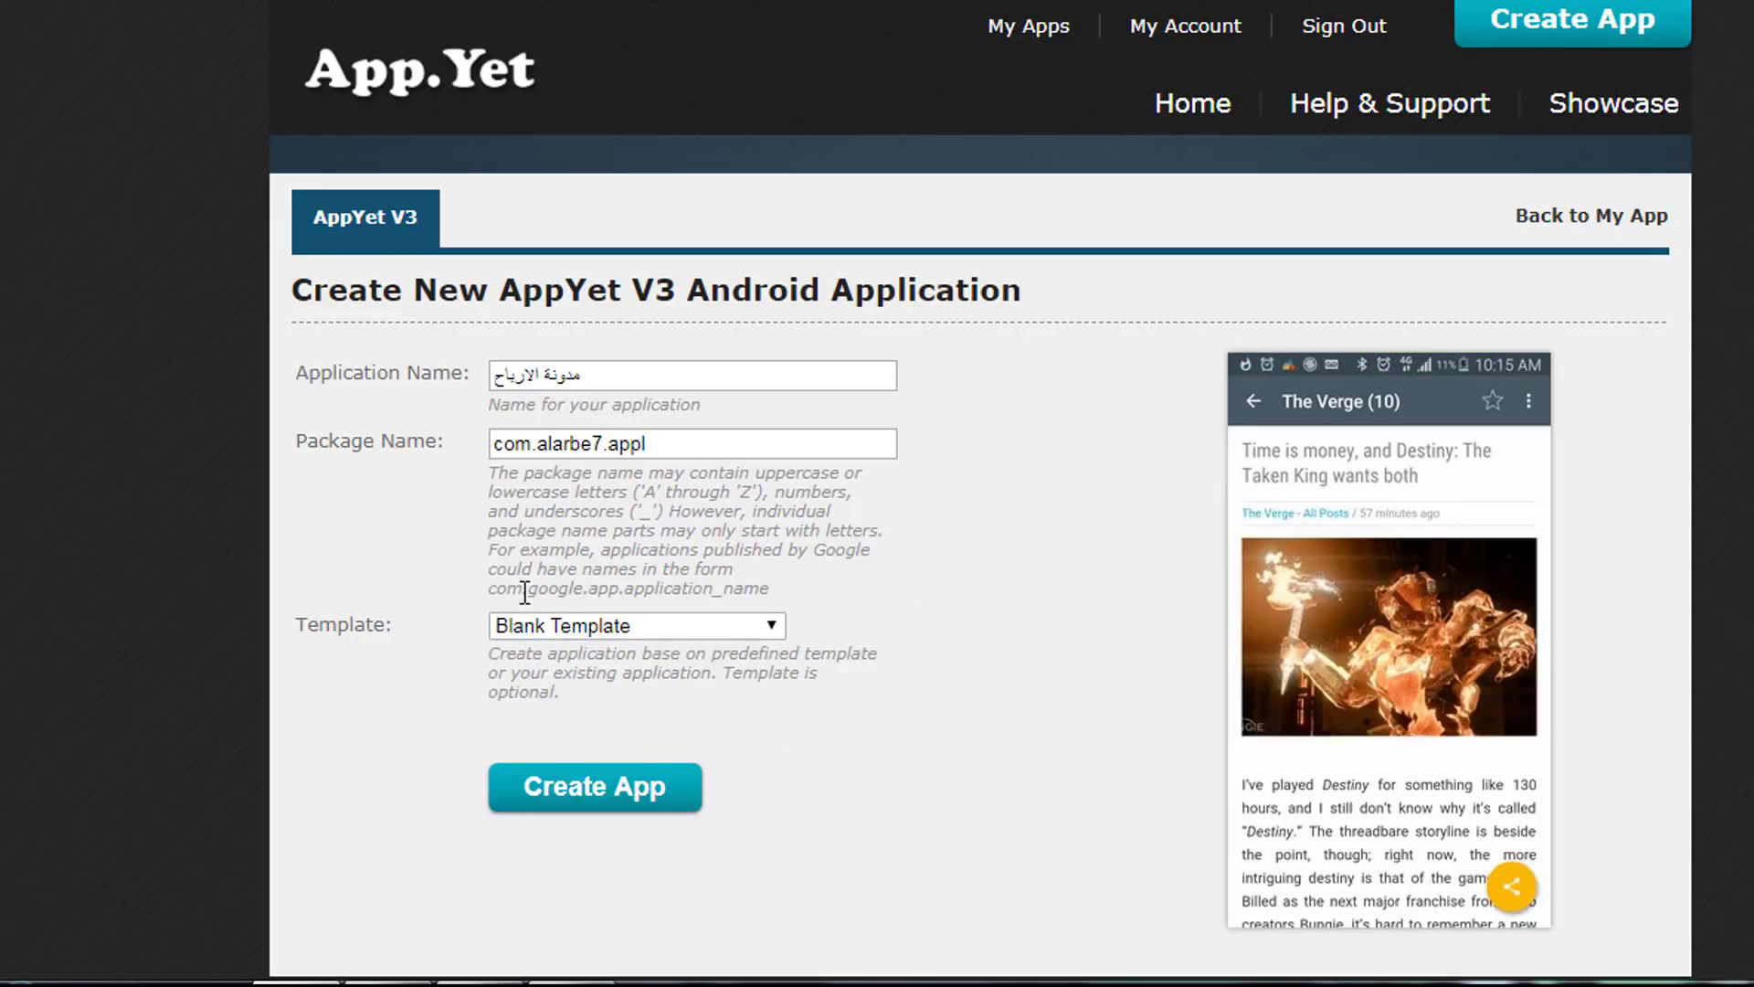
left_click(568, 627)
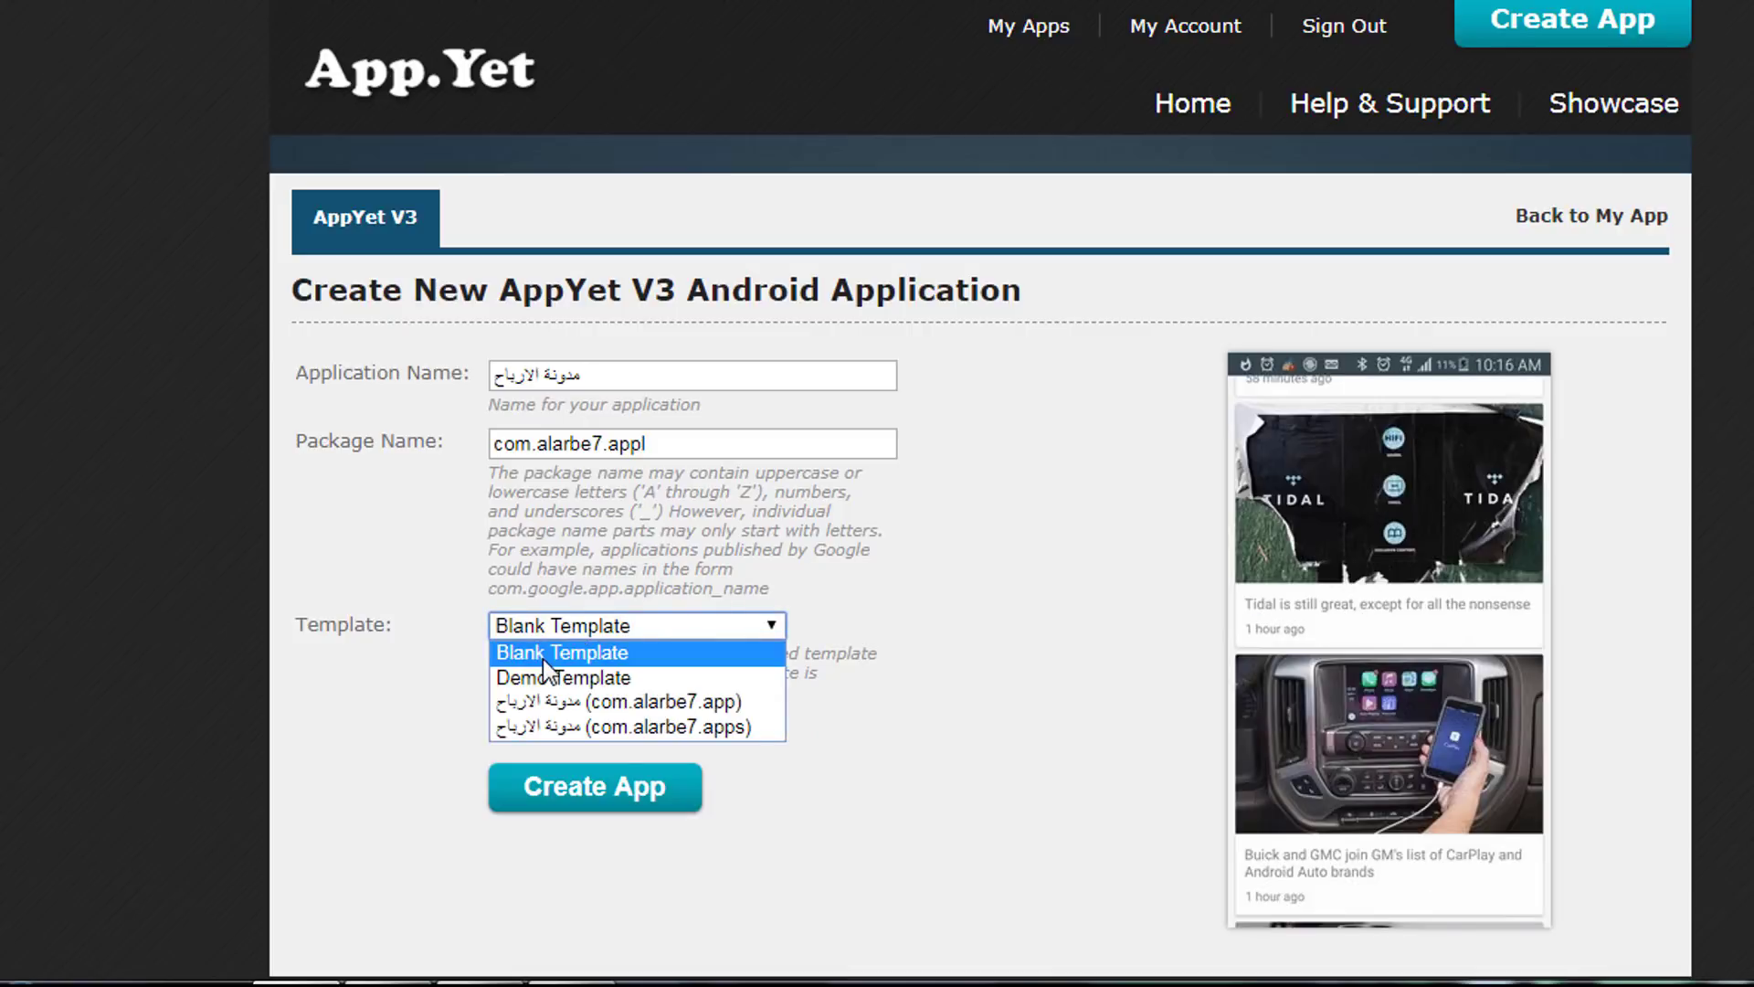
left_click(972, 557)
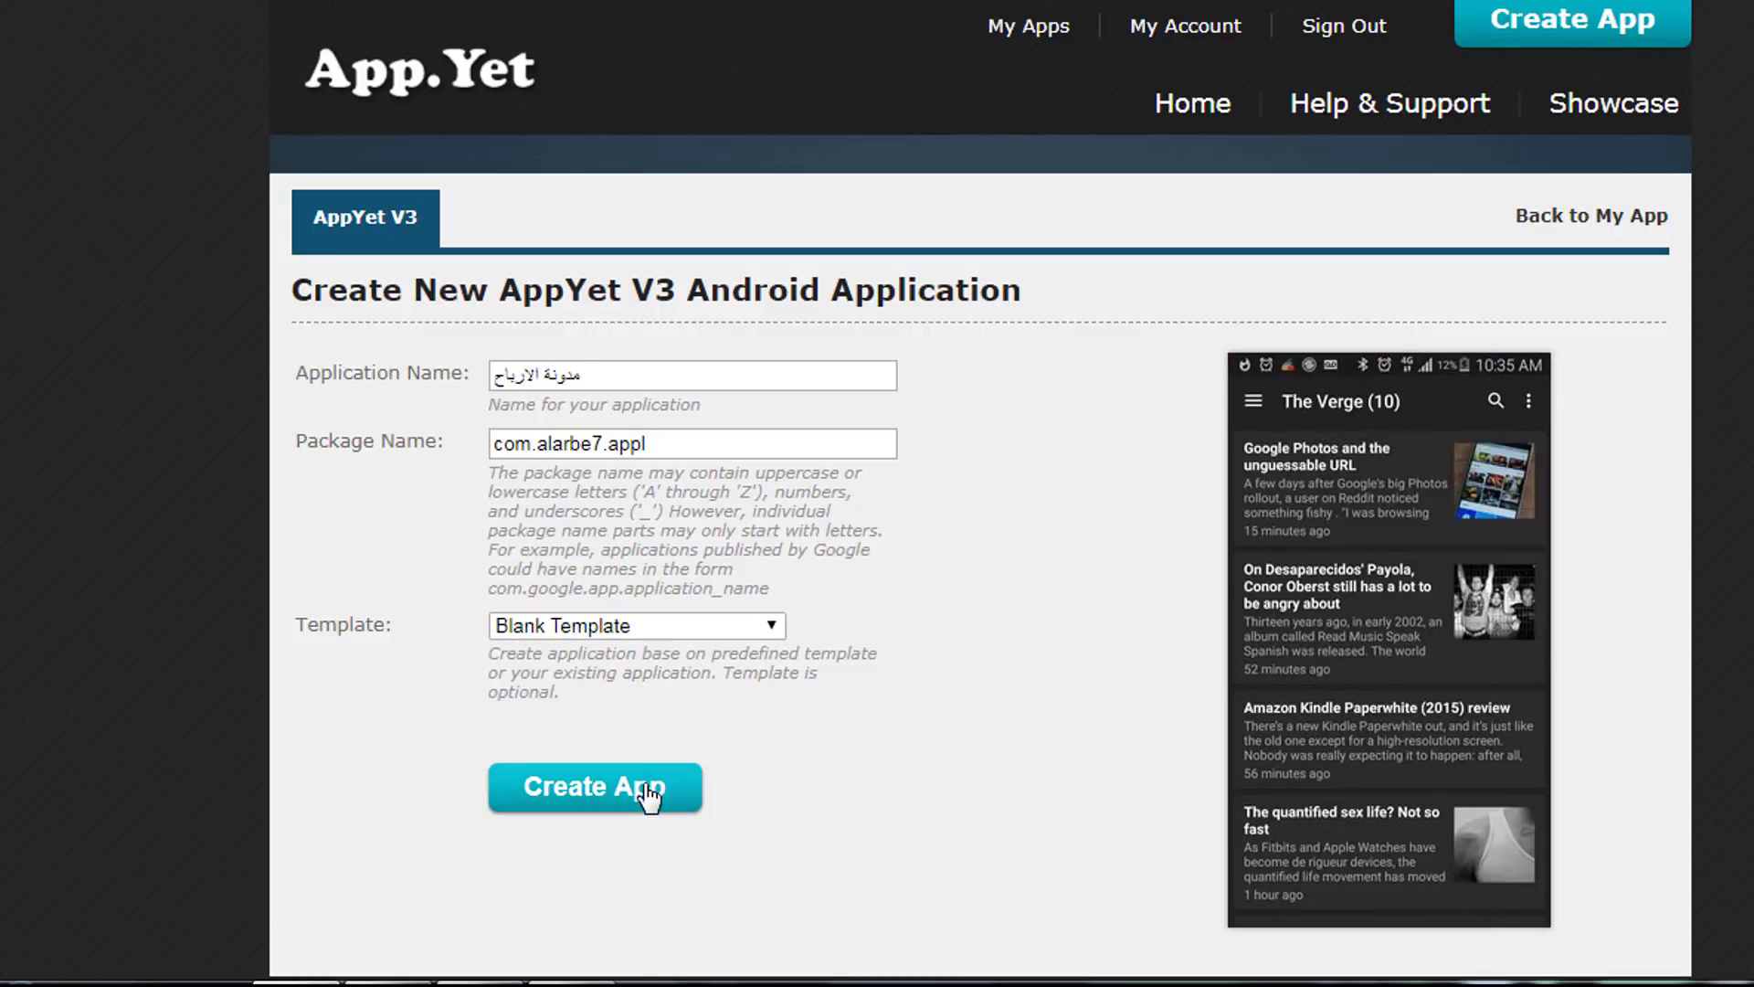
left_click(624, 791)
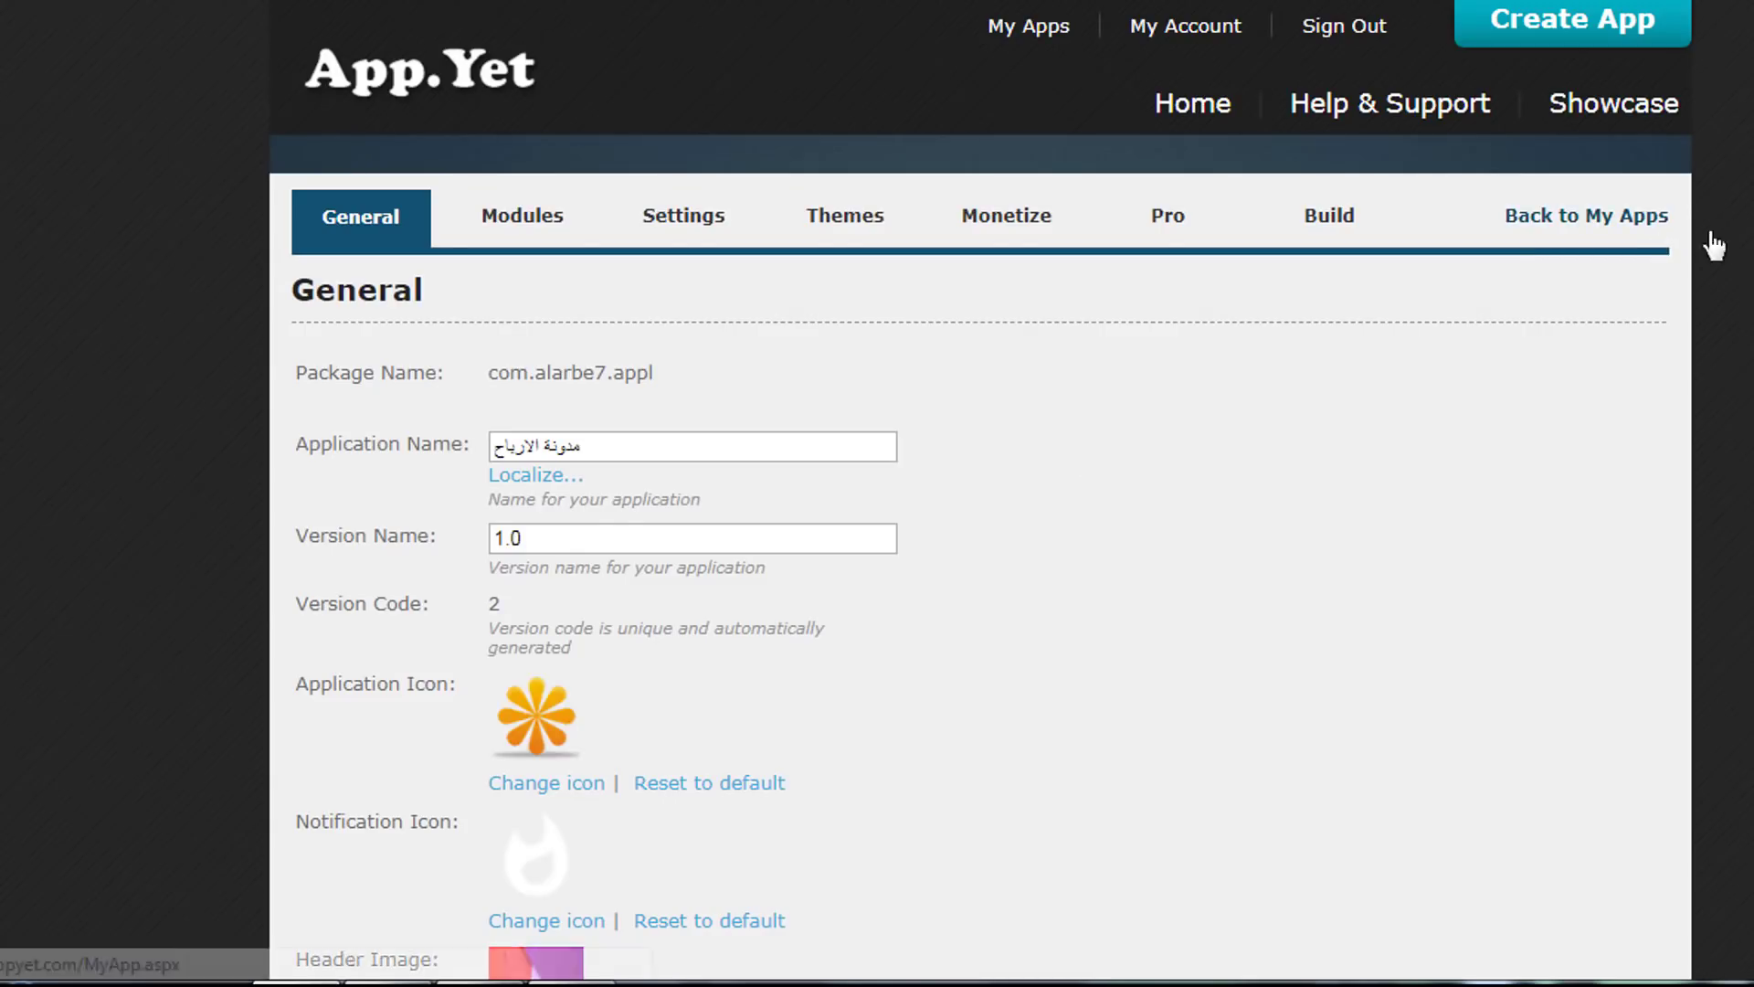
Review the app's general settings, including version name, icons, header image and content rating.
scroll(981, 493, "down", 2)
scroll(981, 494, "down", 2)
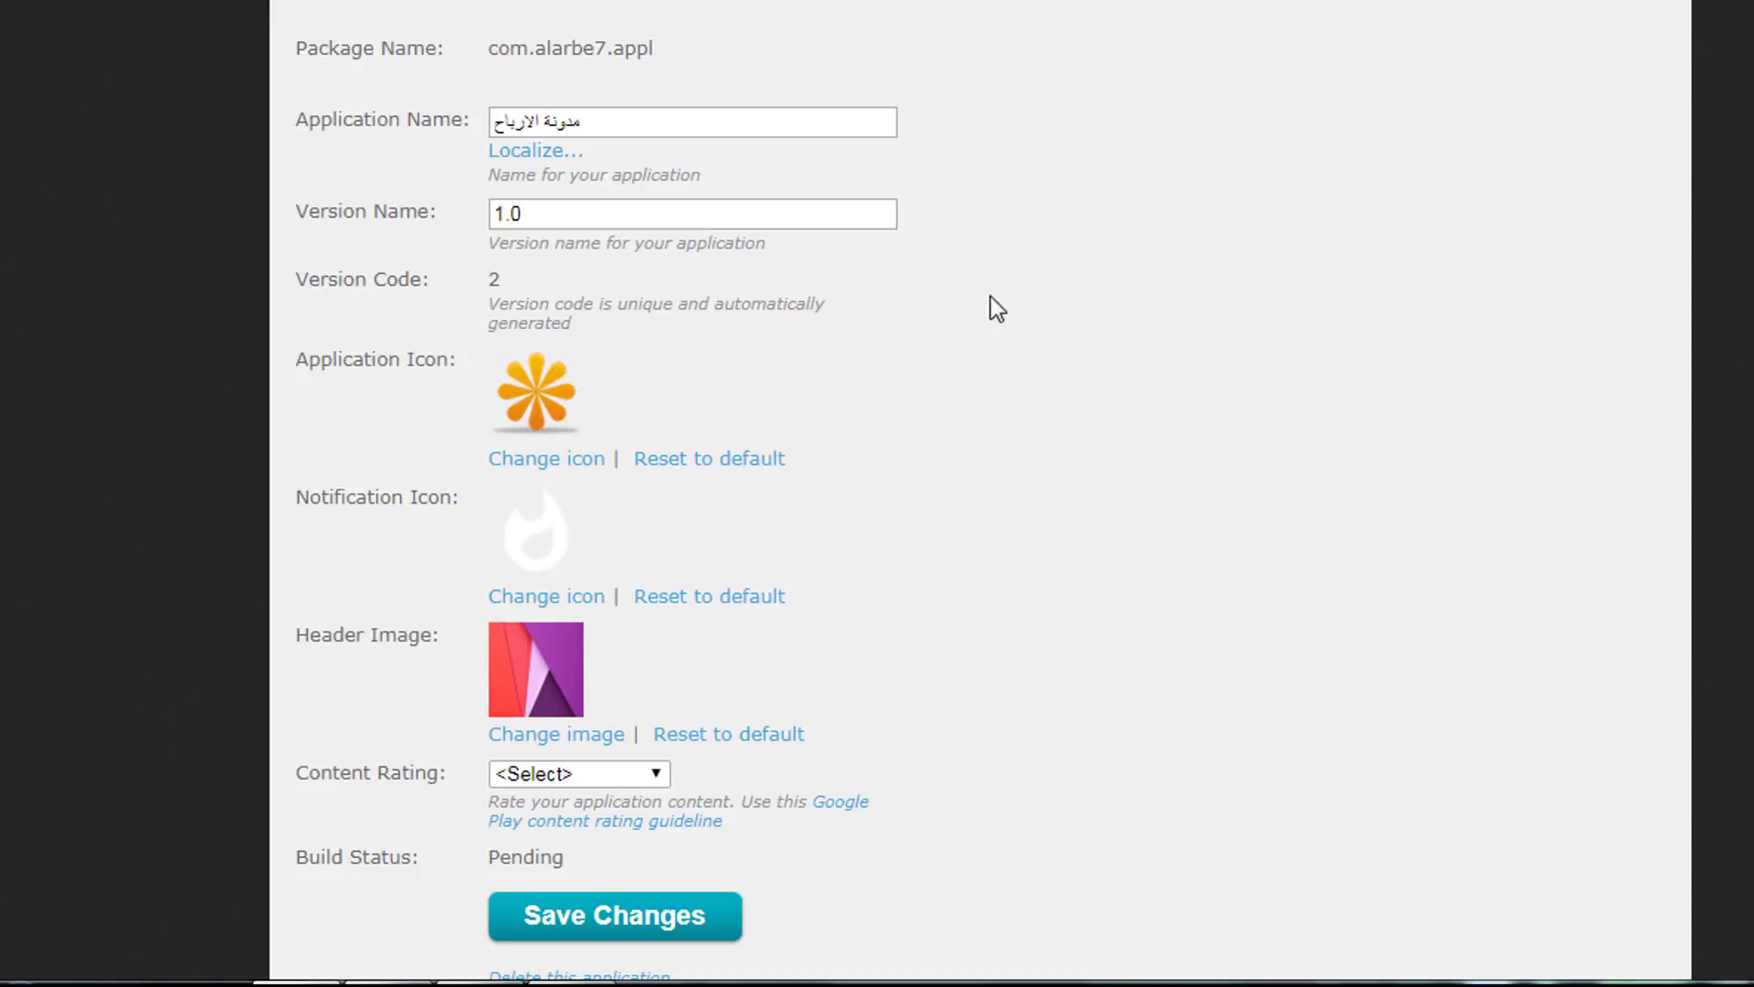
scroll(1066, 484, "down", 3)
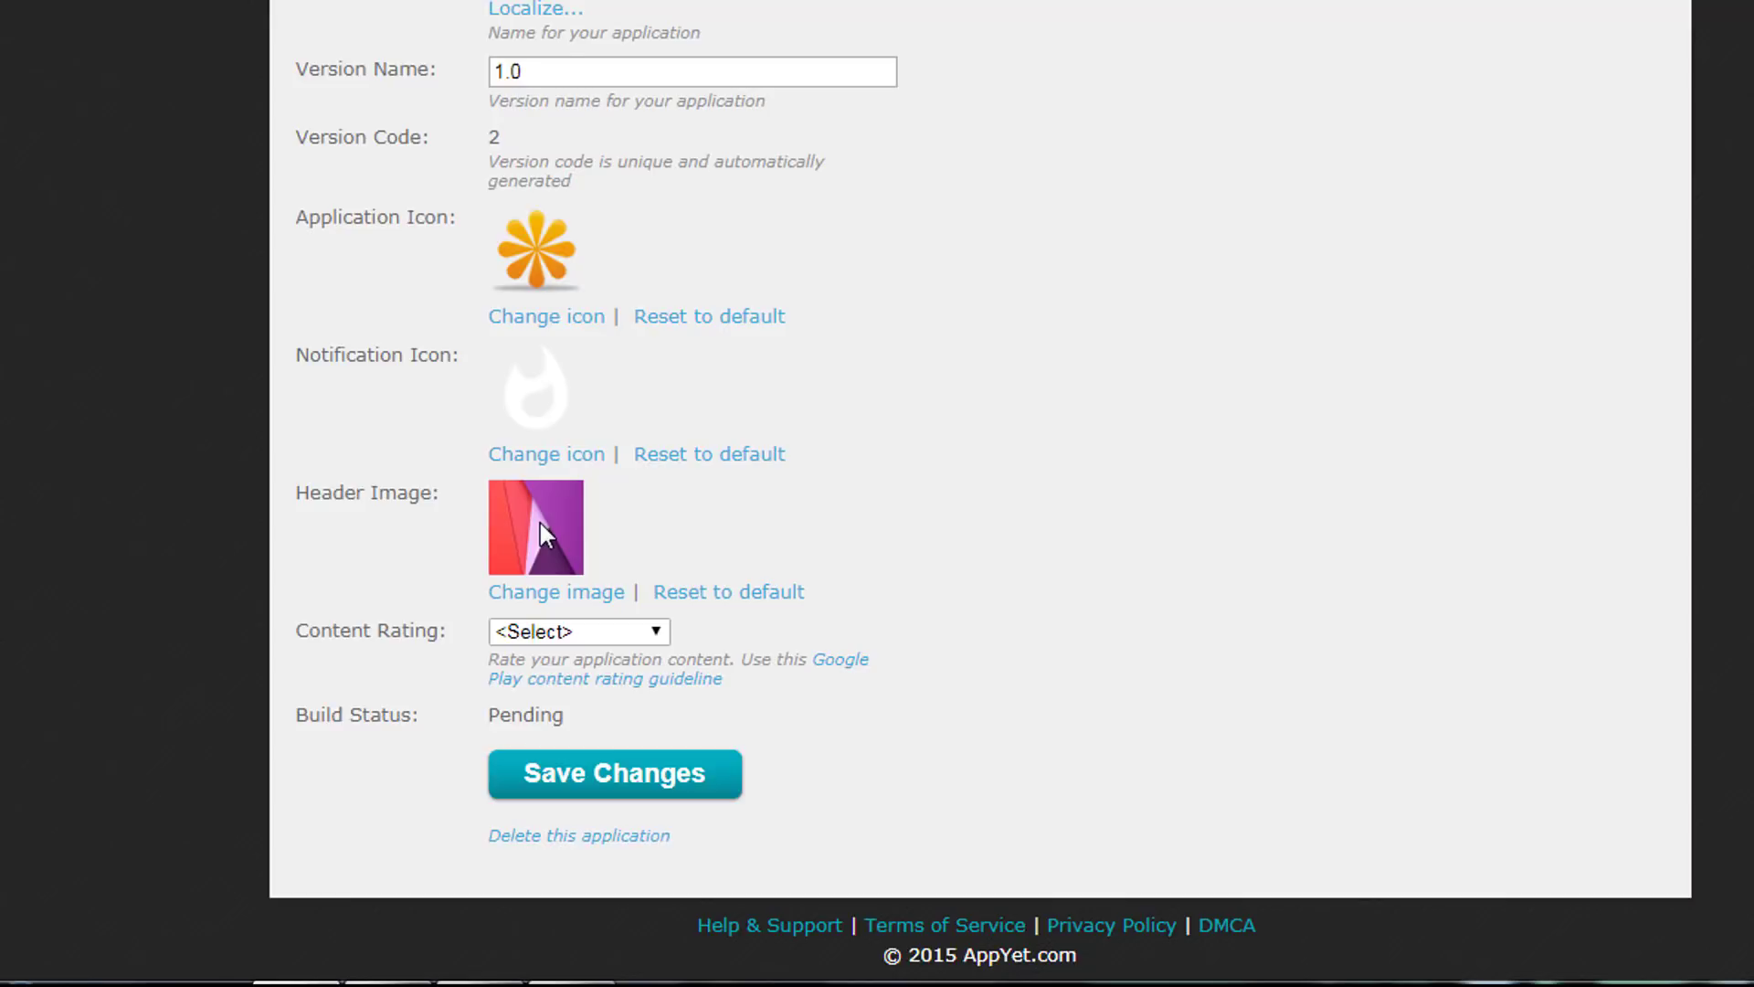
left_click(557, 632)
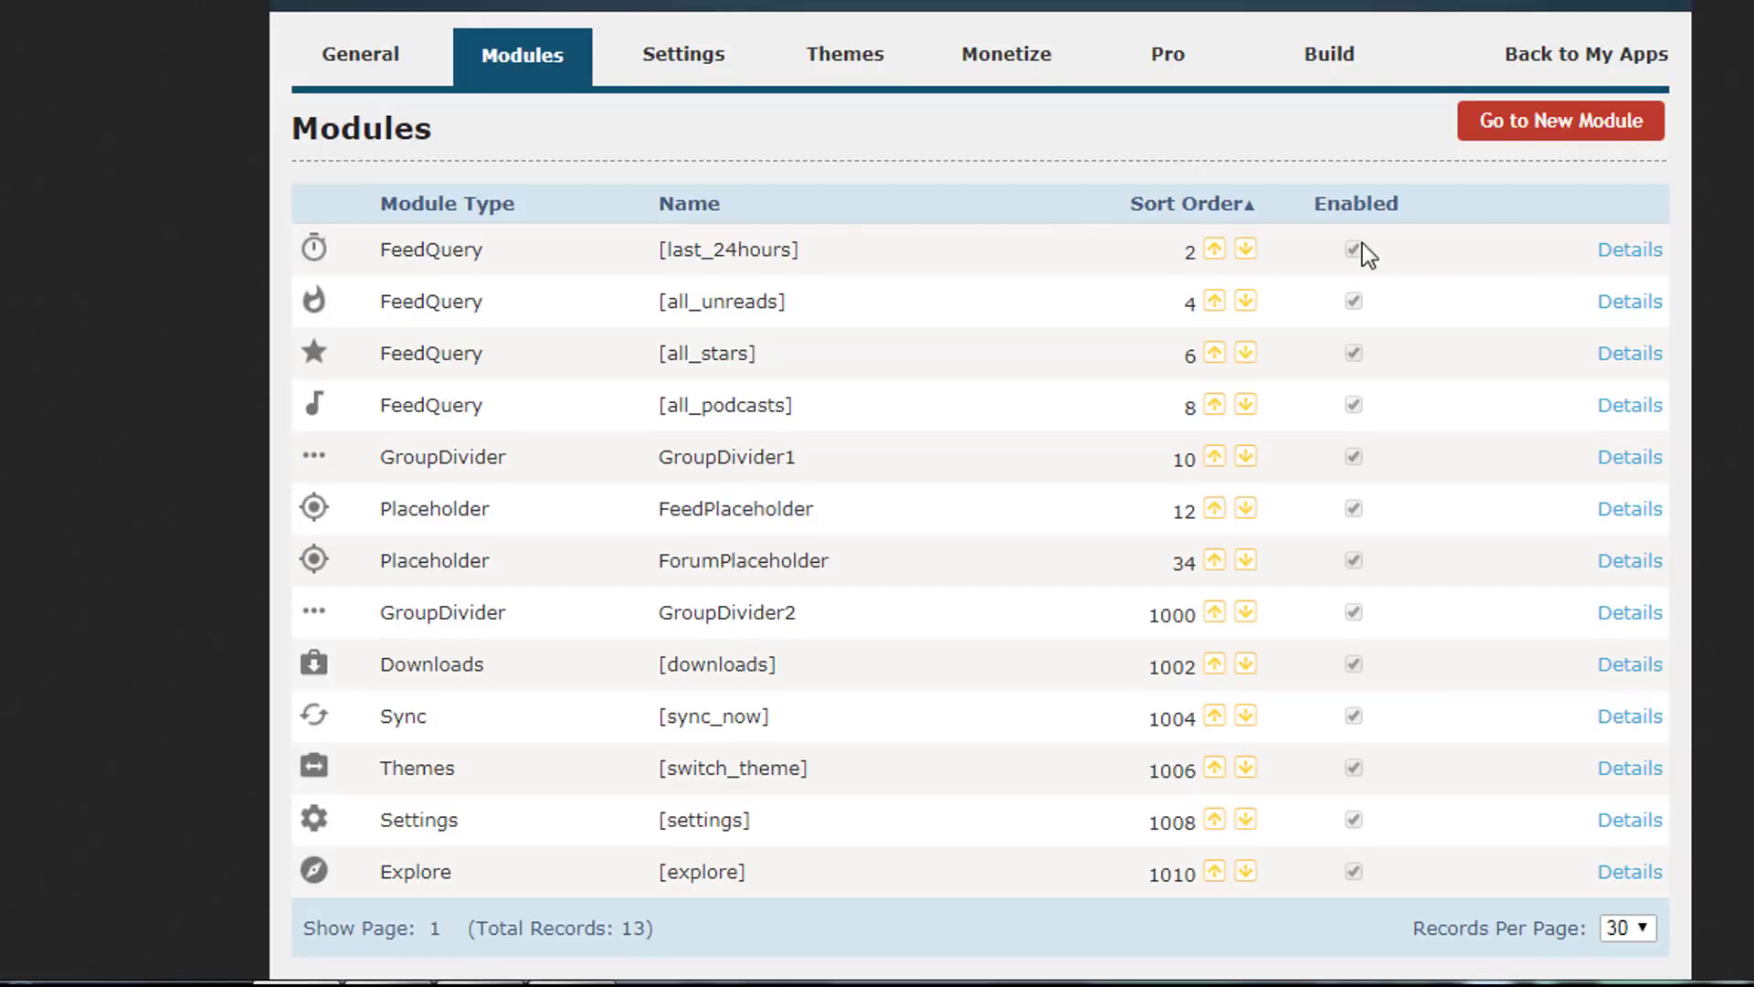
Reorder the app's modules so that [all_stars] comes first, ahead of [last_24hours] and [all_unreads].
left_click(1247, 256)
left_click(1248, 257)
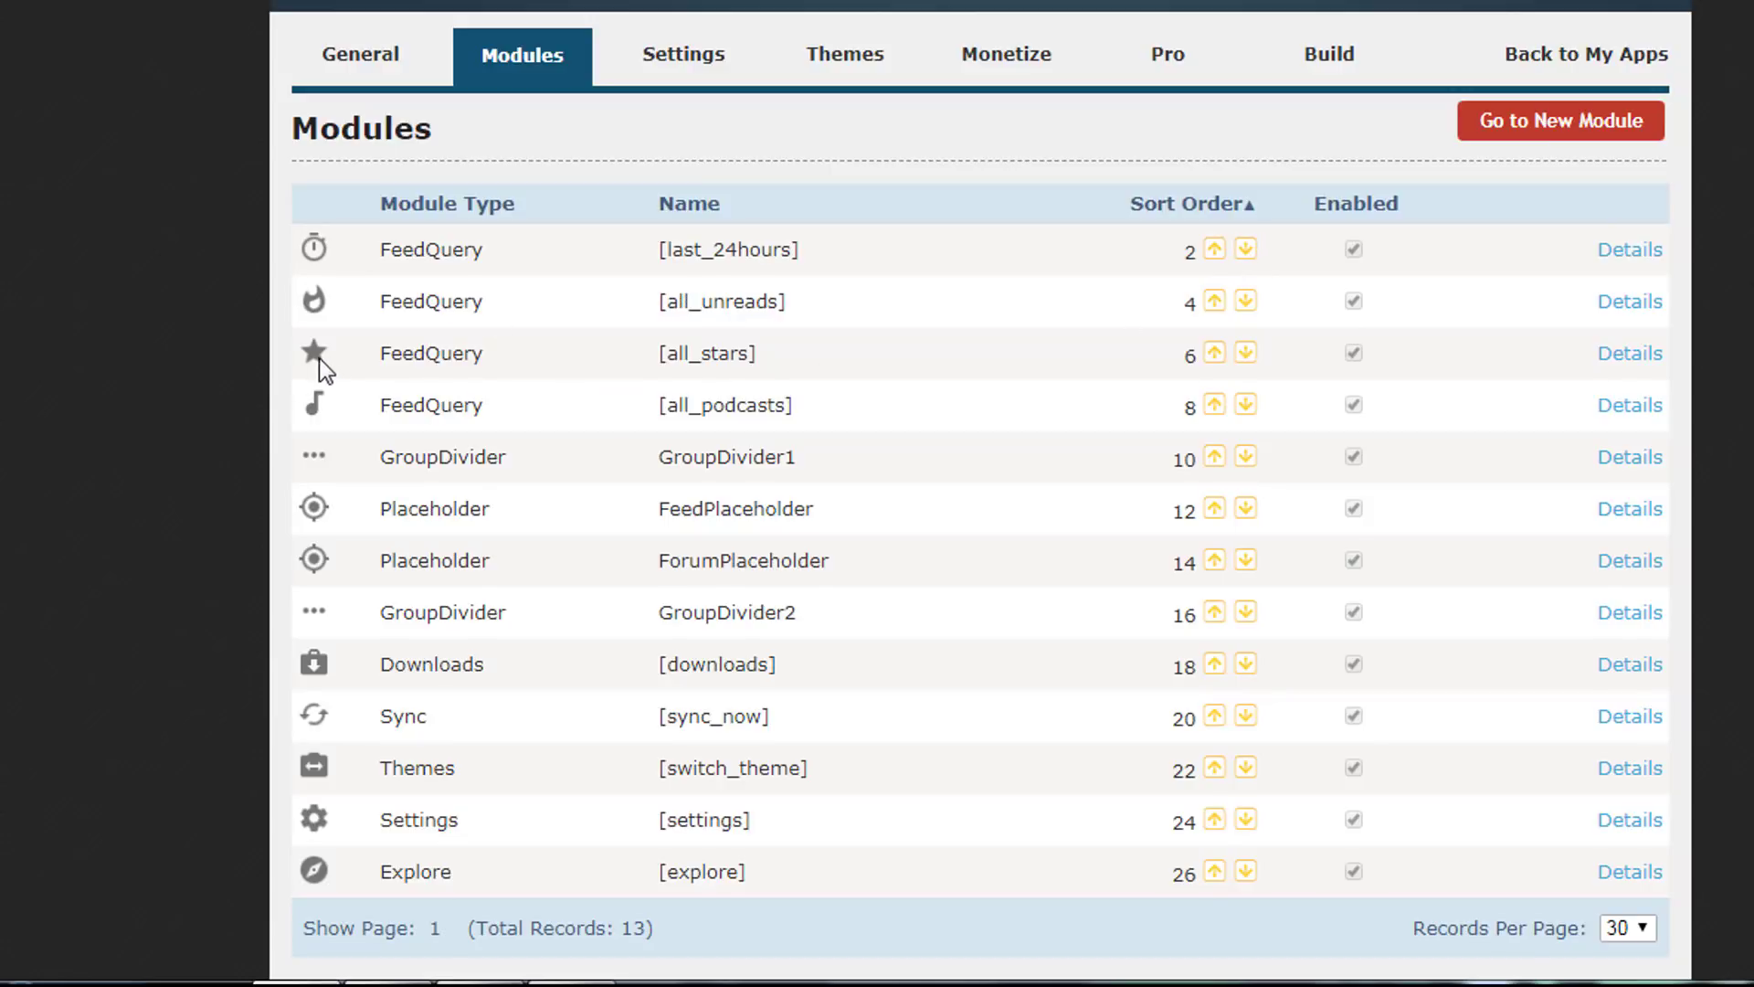
left_click(1216, 352)
left_click(1217, 354)
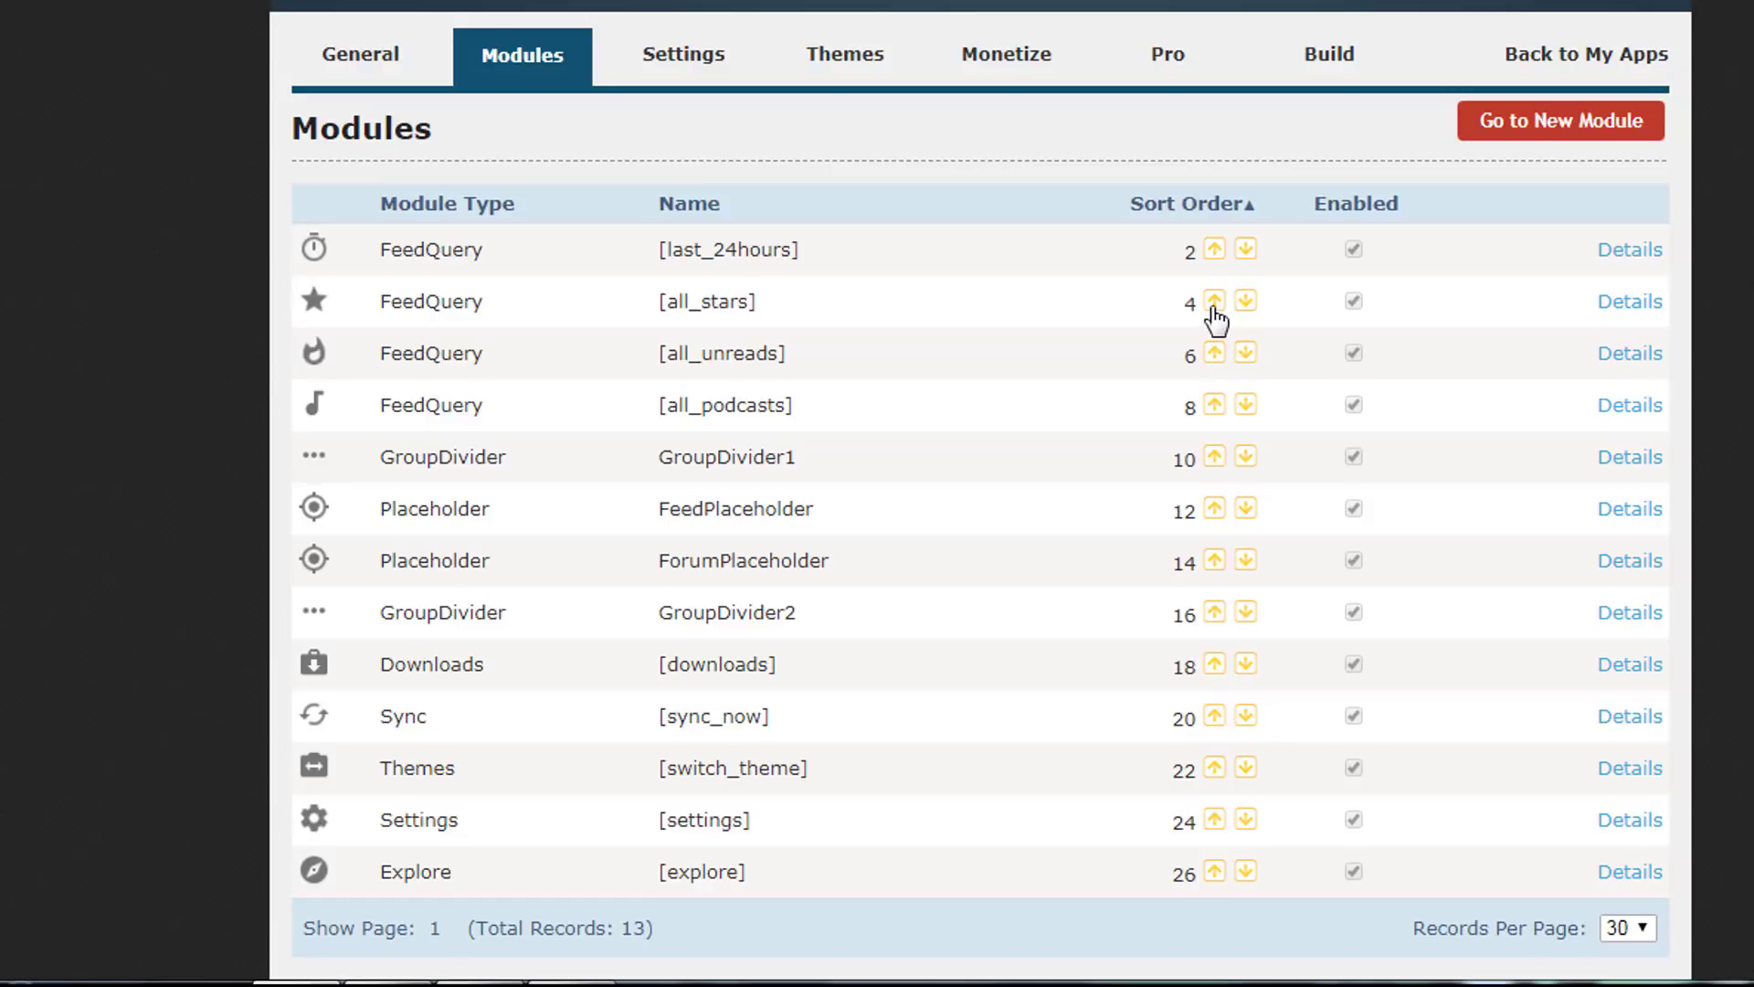
left_click(1215, 306)
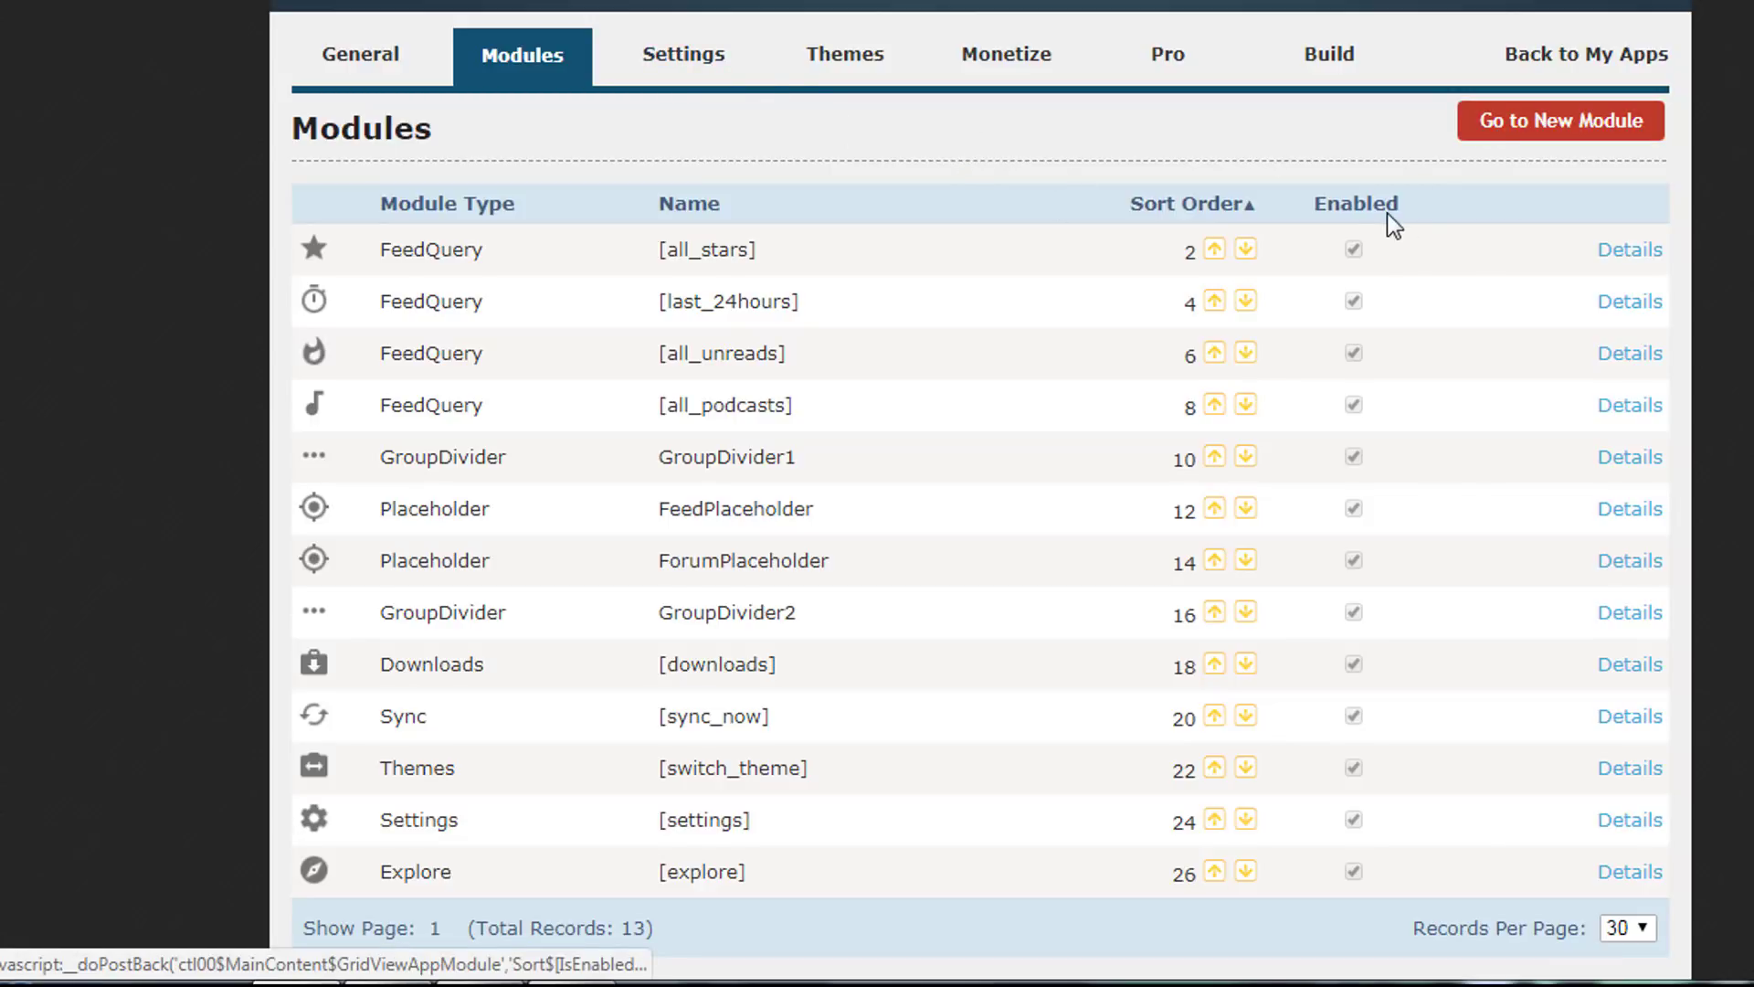
Add a Feed (RSS/Atom) module with the menu name تطبيقات اندرويد and menu order 6.
left_click(1495, 129)
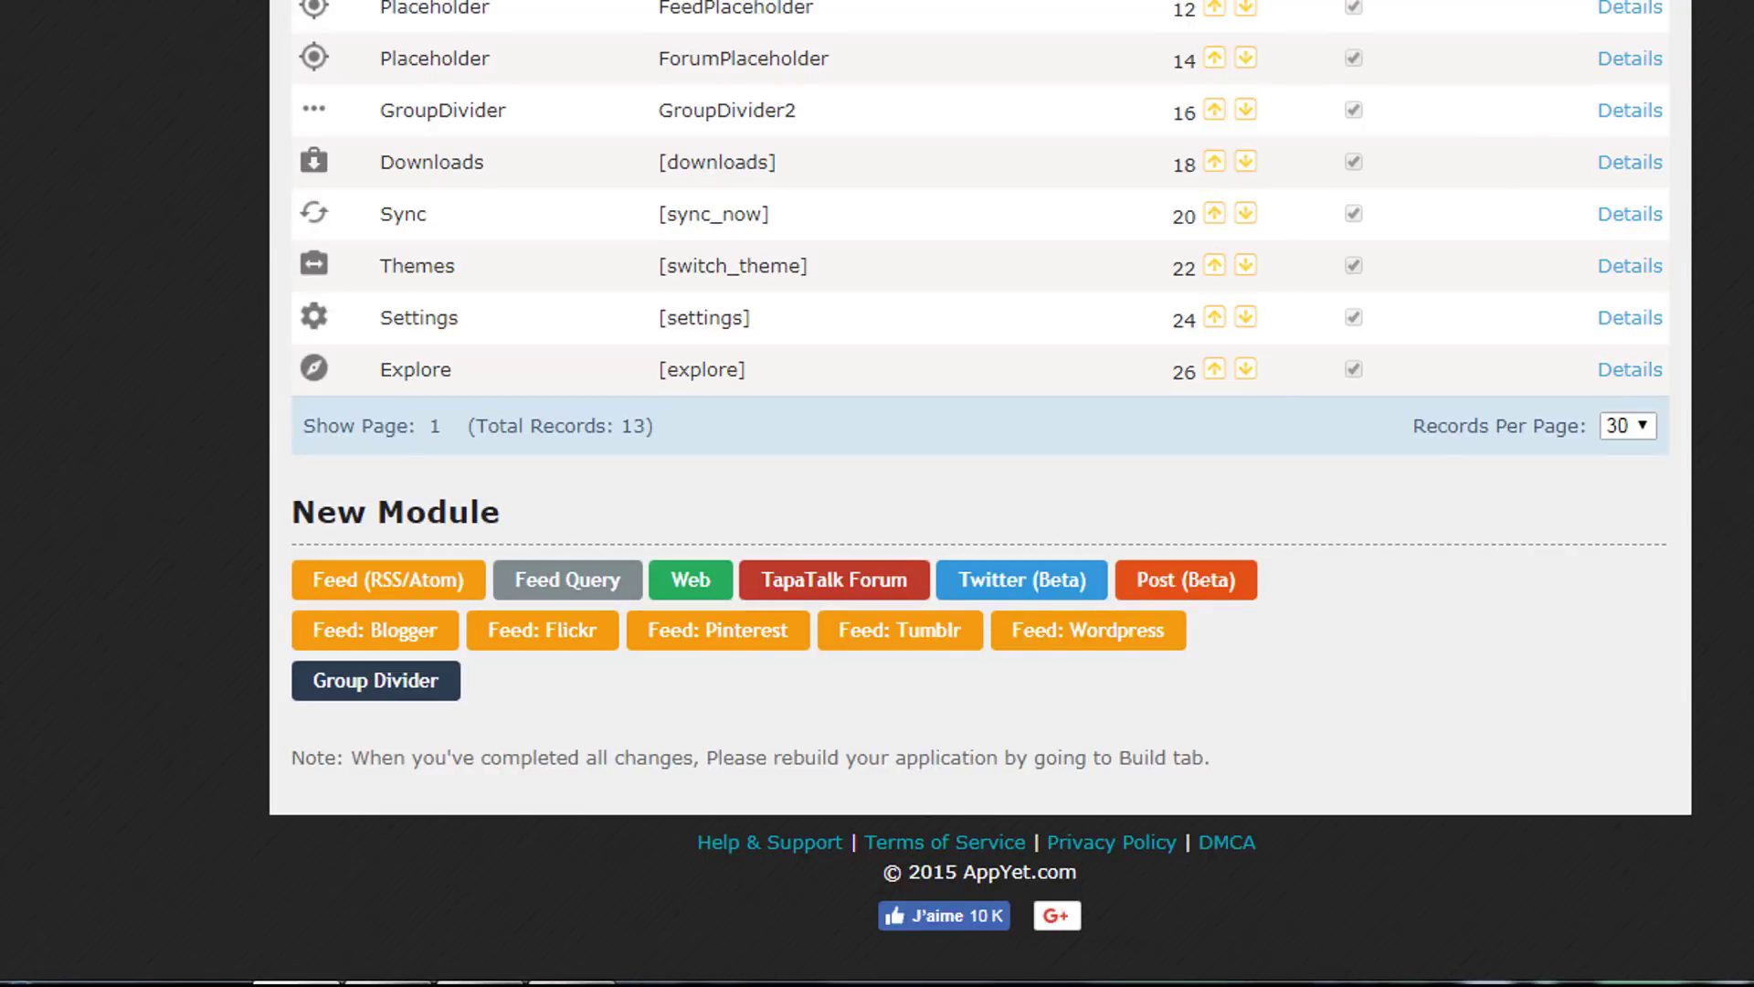
scroll(1495, 129, "up", 2)
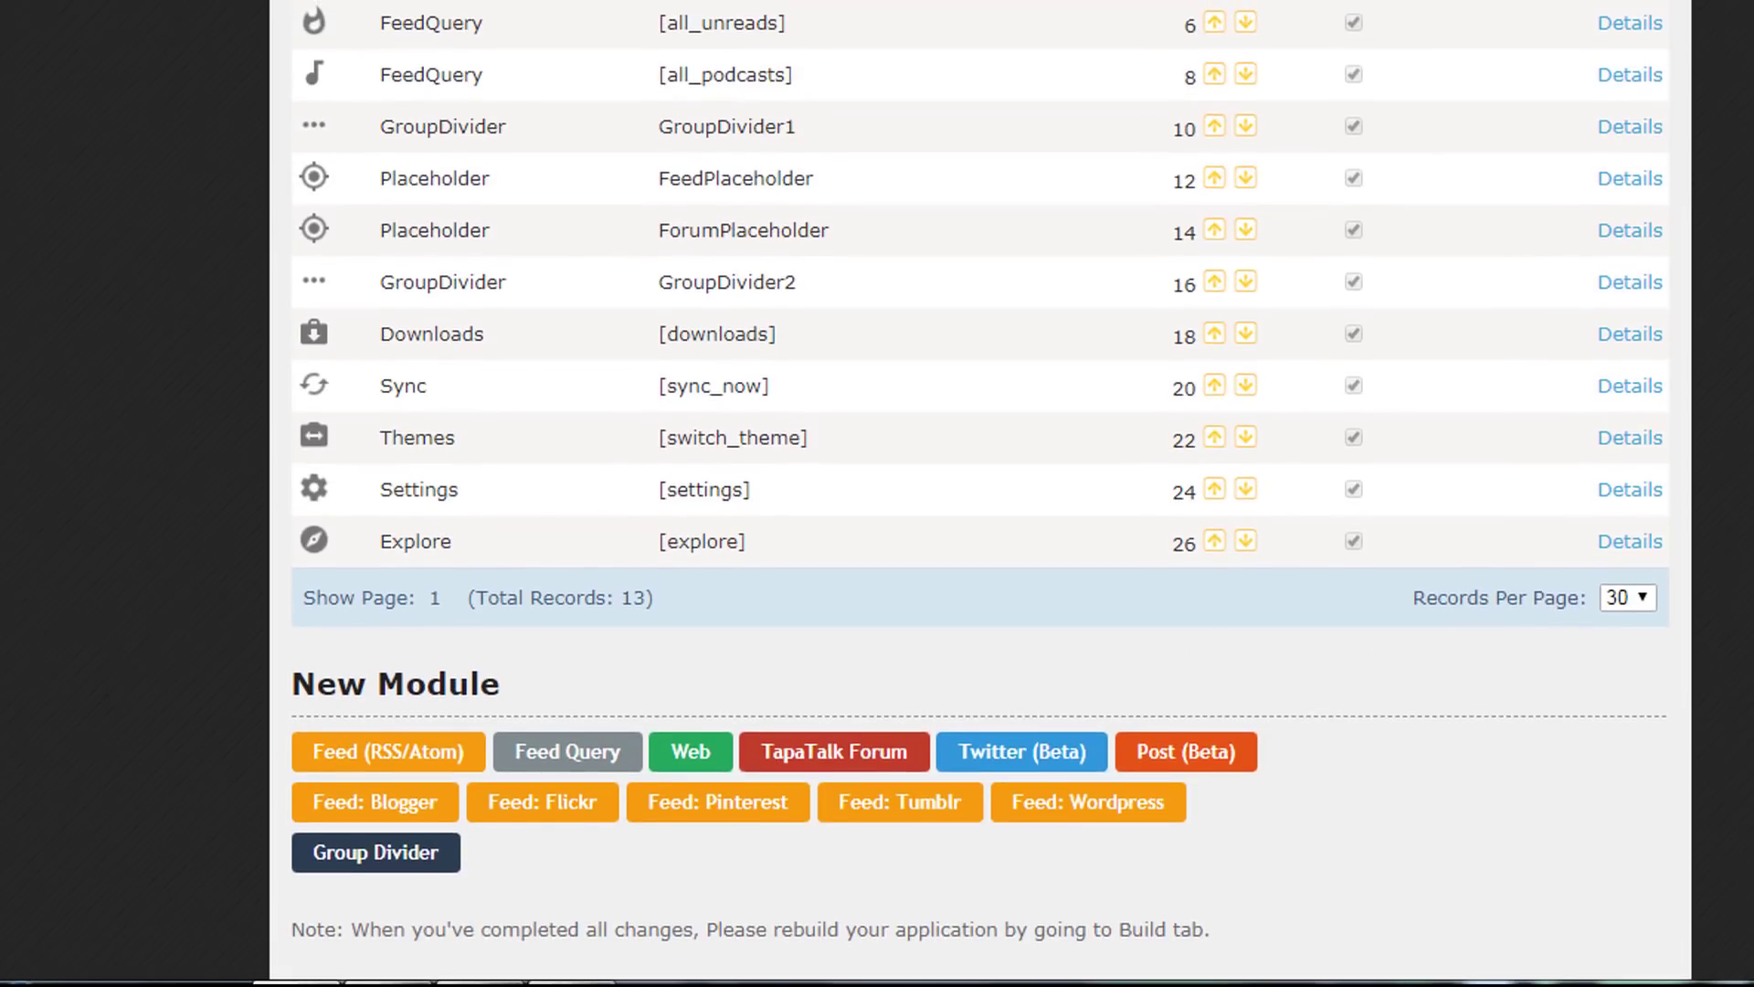
left_click(419, 764)
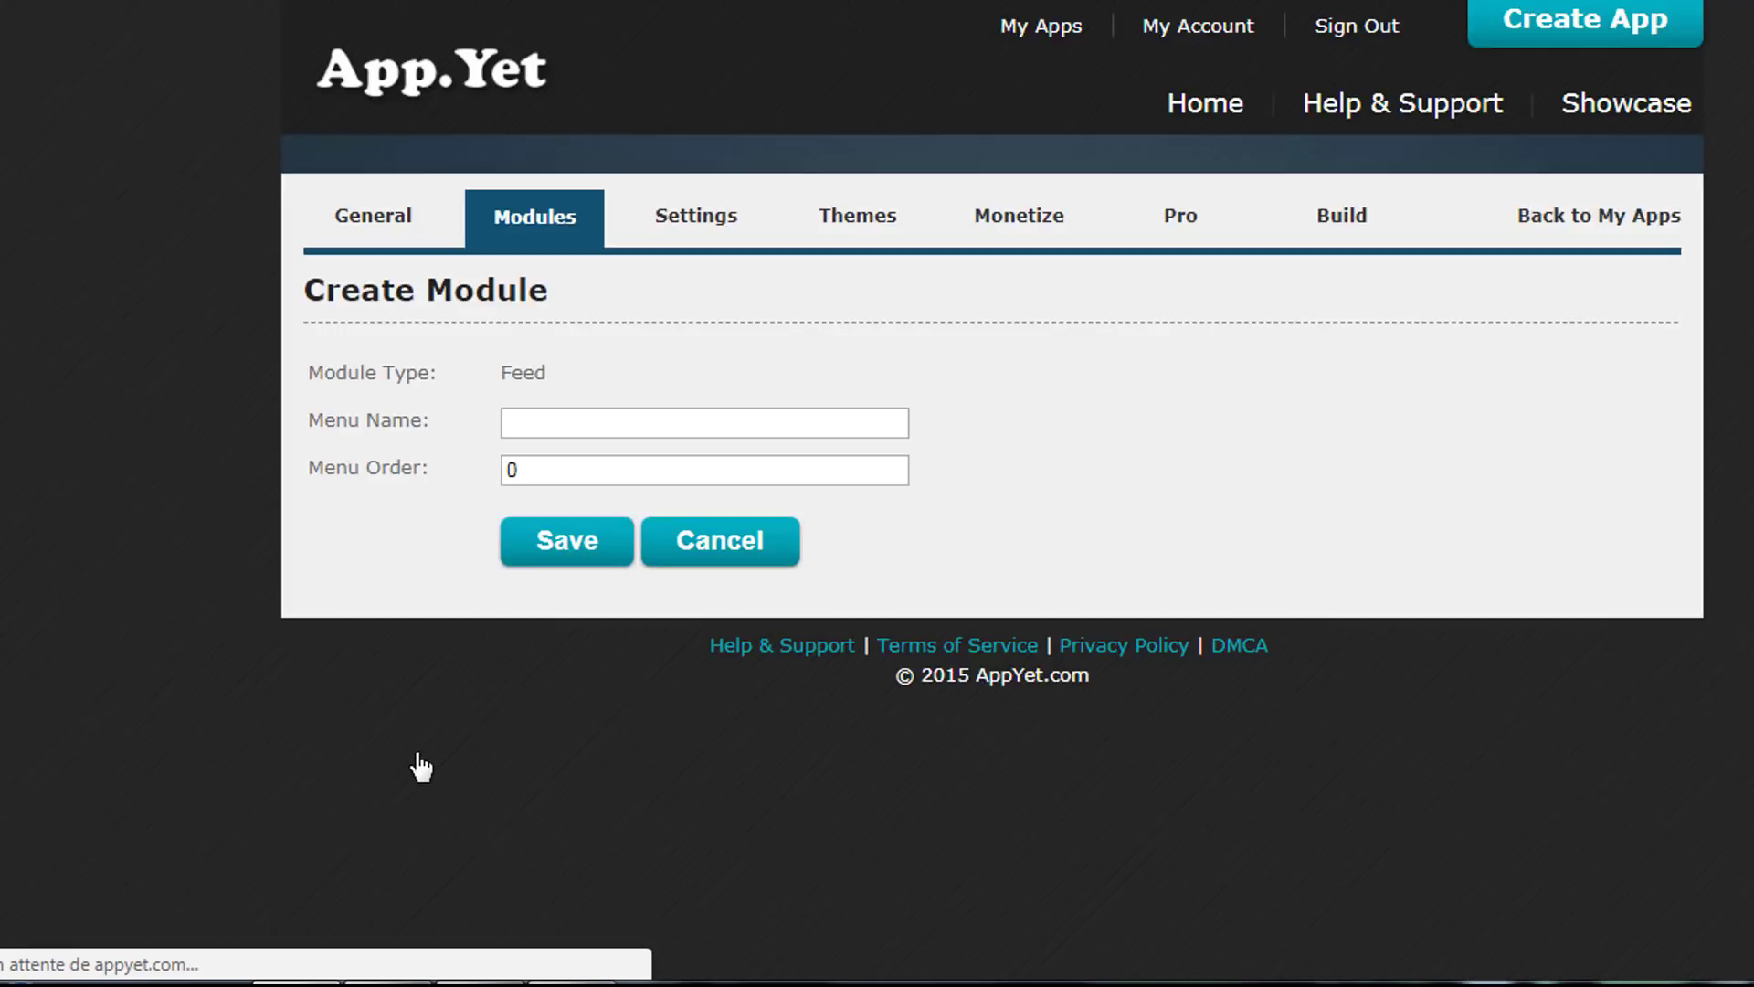
left_click(684, 420)
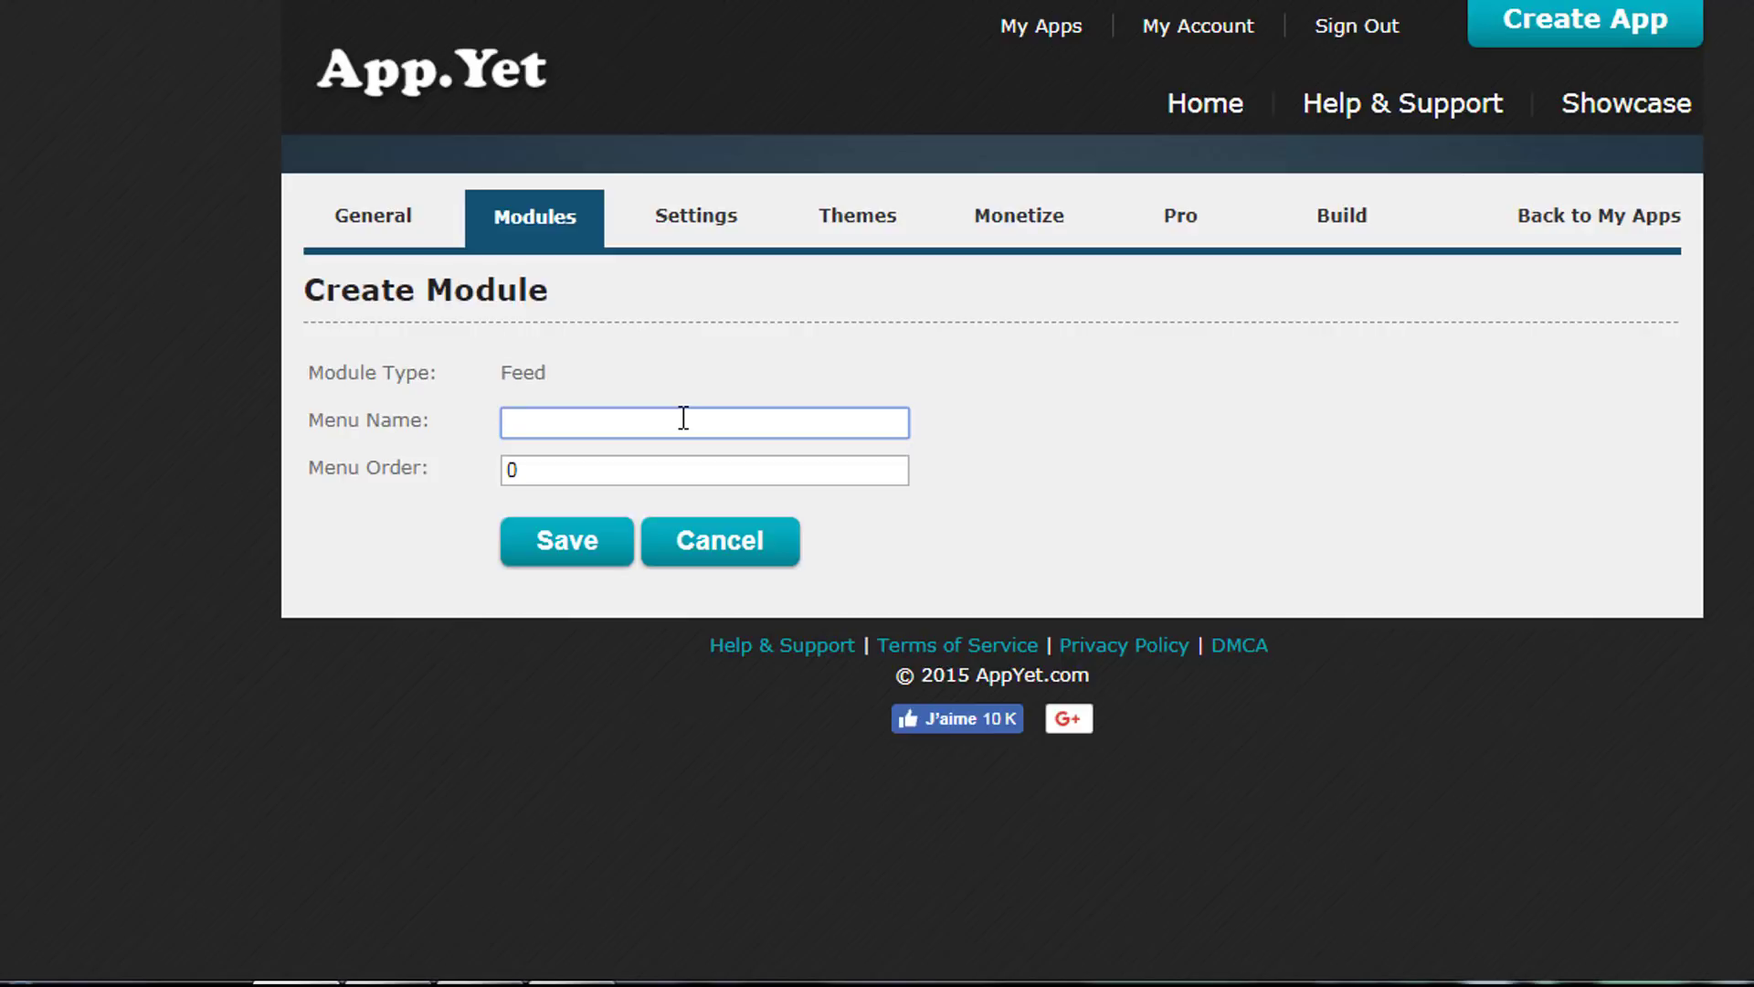
type("تطبيقات اندرويد")
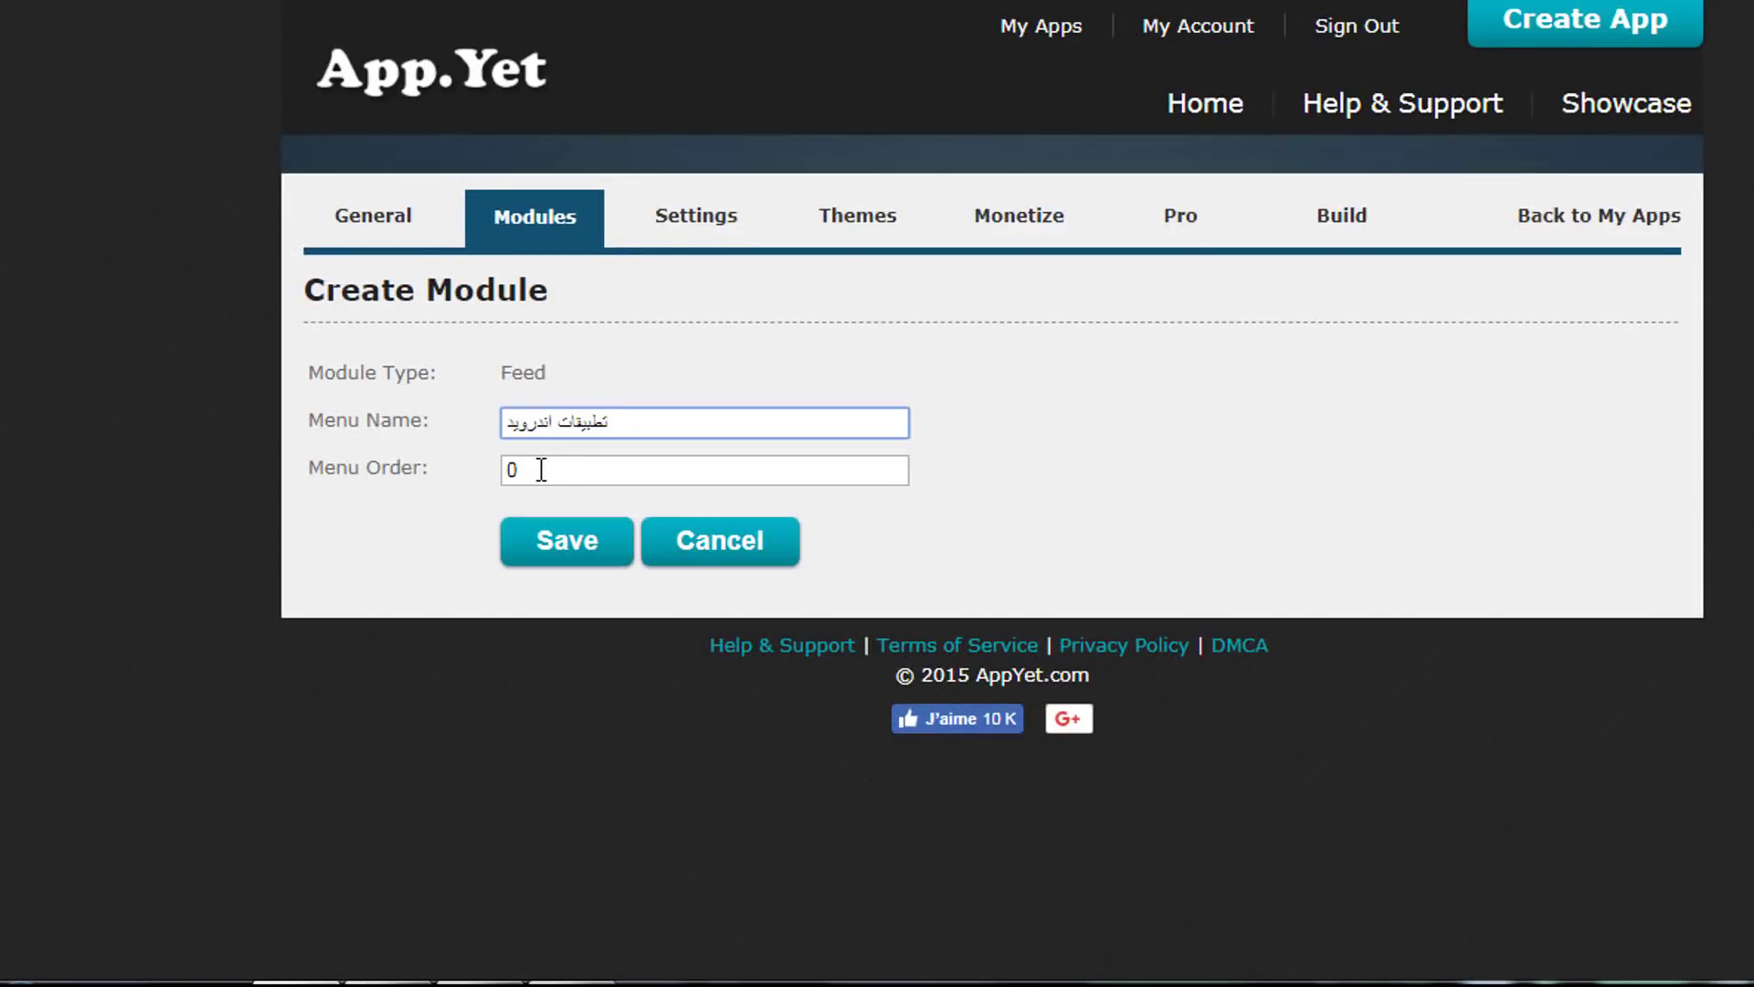
left_click_drag(541, 469, 507, 469)
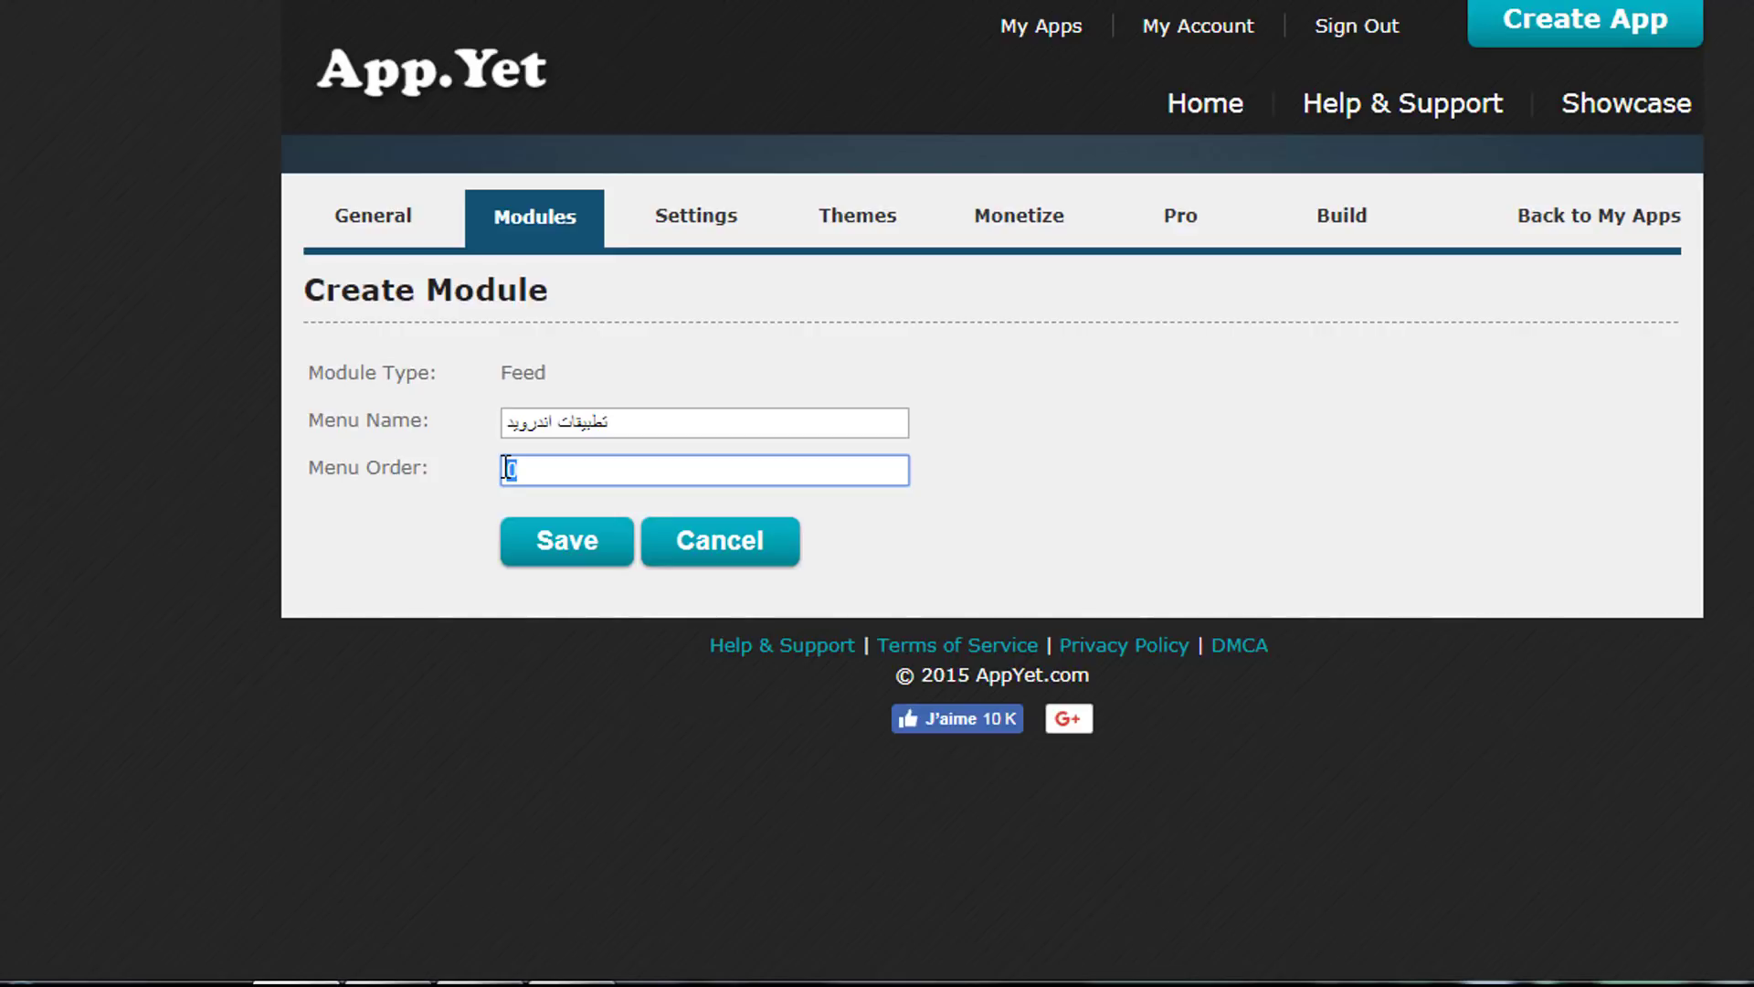
type("6")
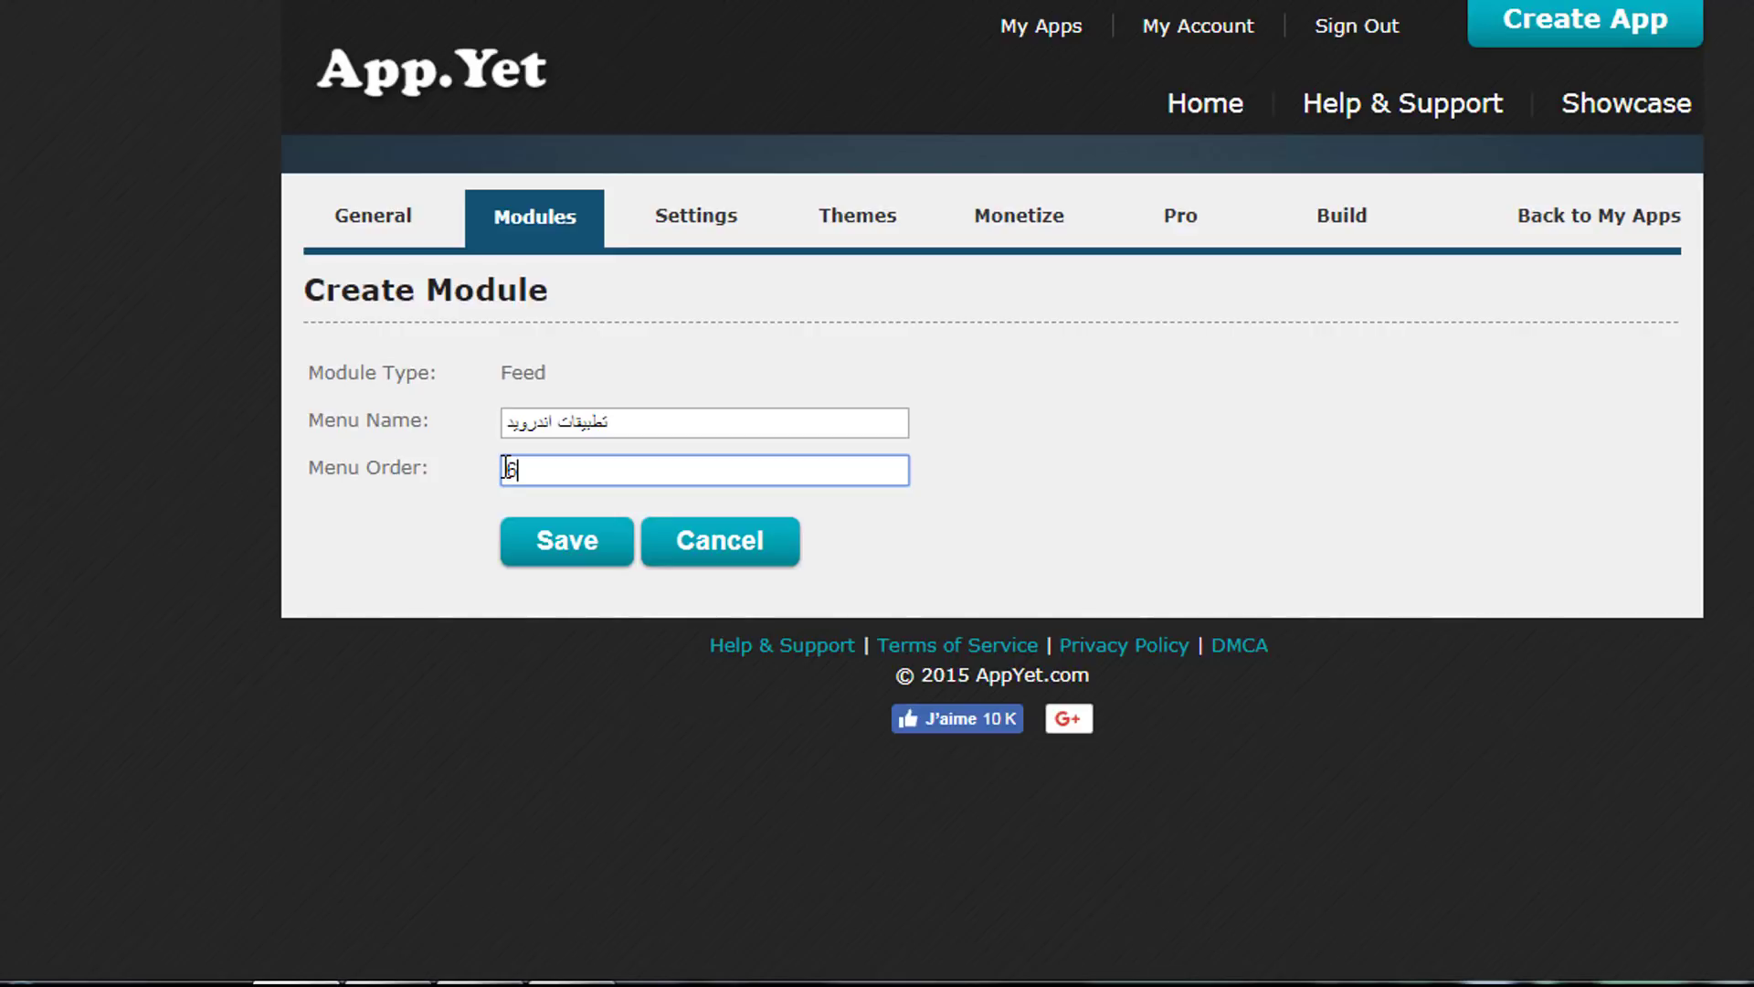
left_click(556, 561)
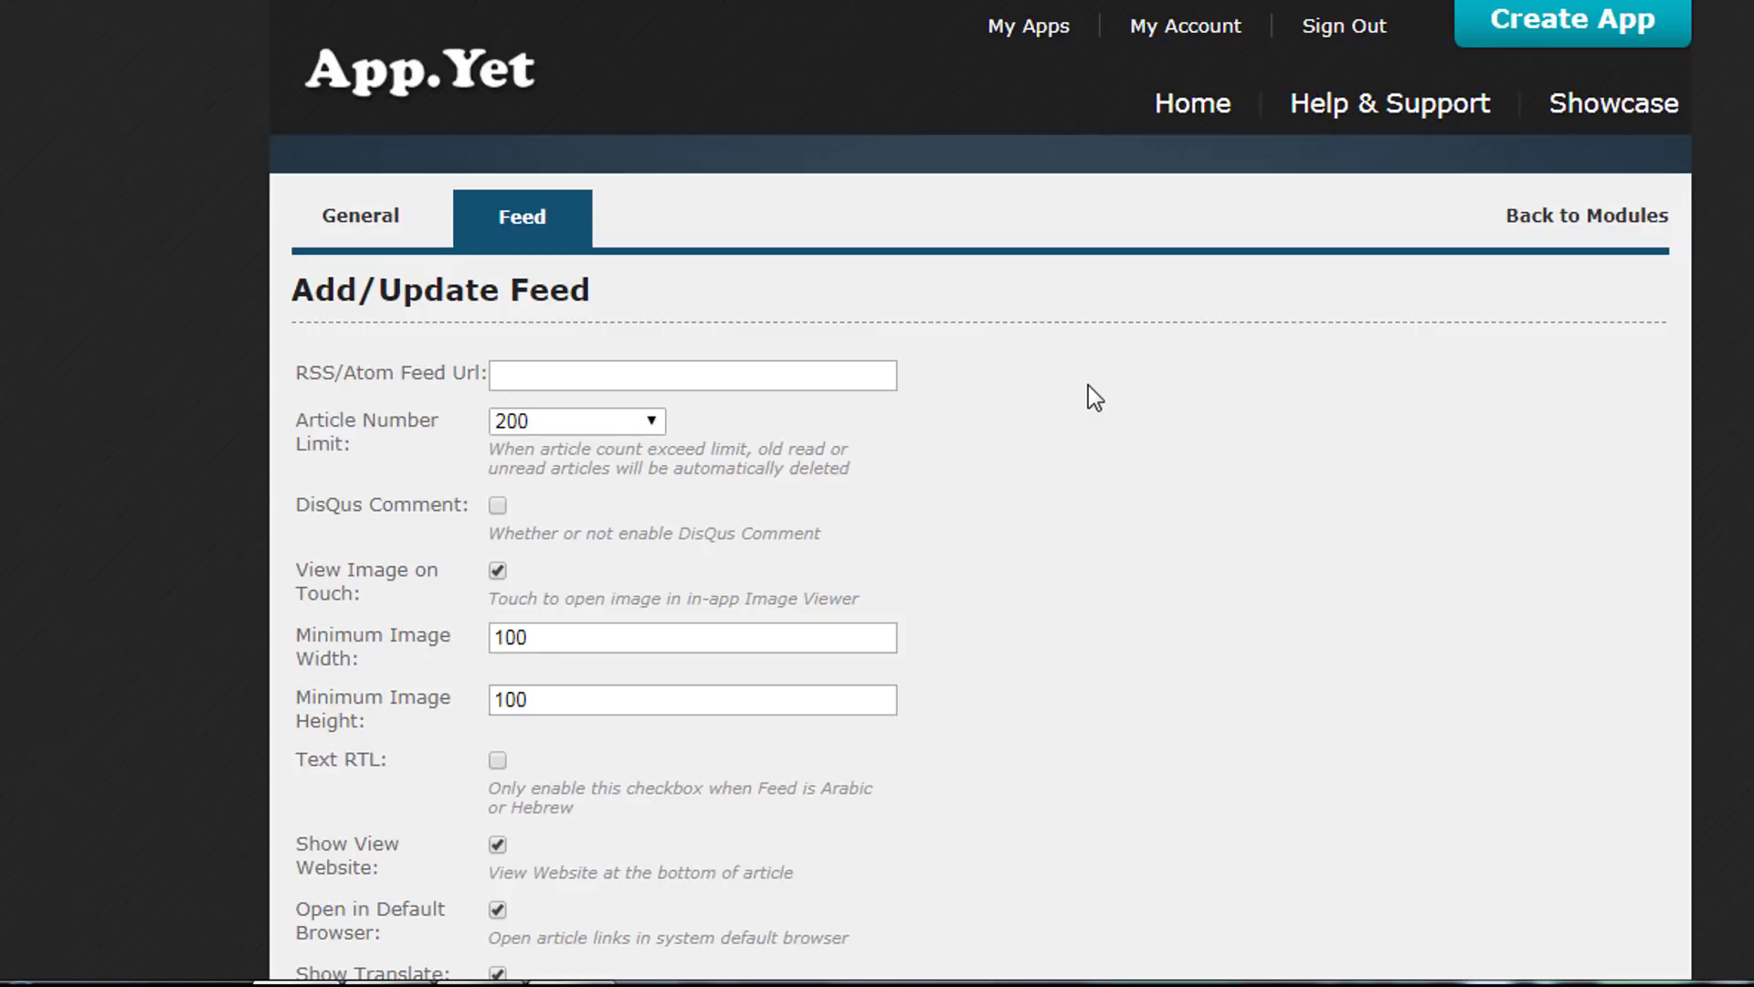
Switch to the مدونة الارباح blog and look at its الربح من اليوتيوب category as a possible feed source.
left_click(786, 381)
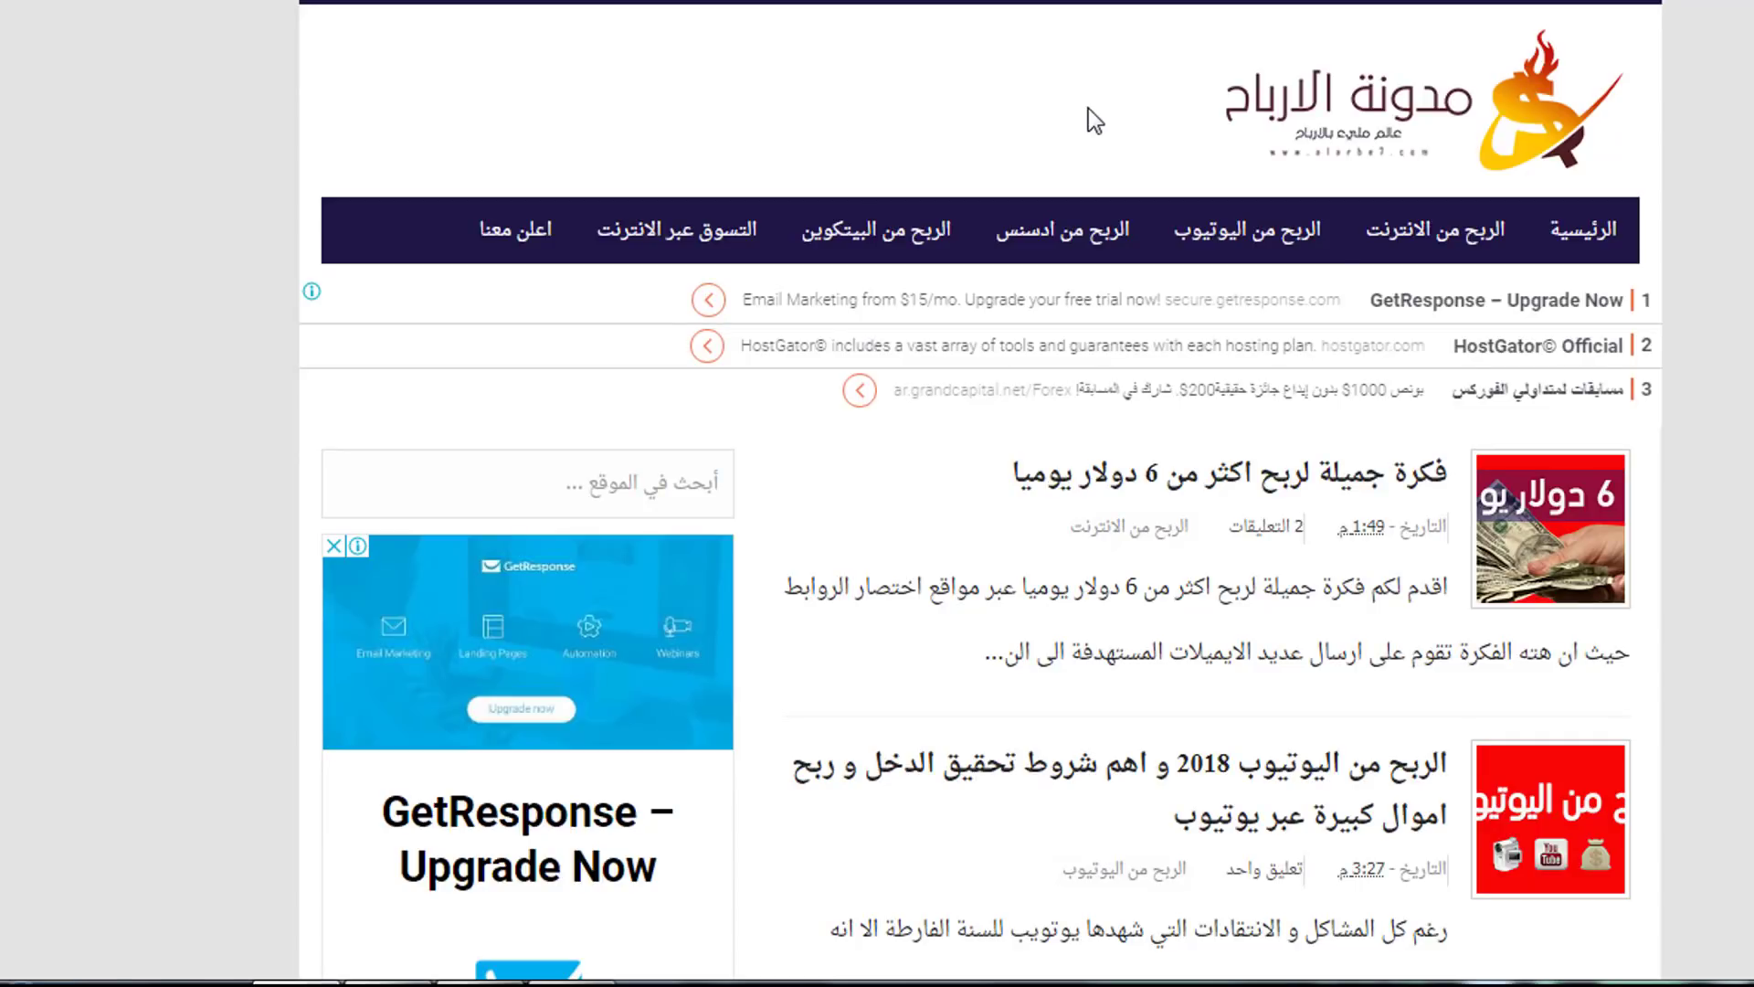
left_click(1233, 234)
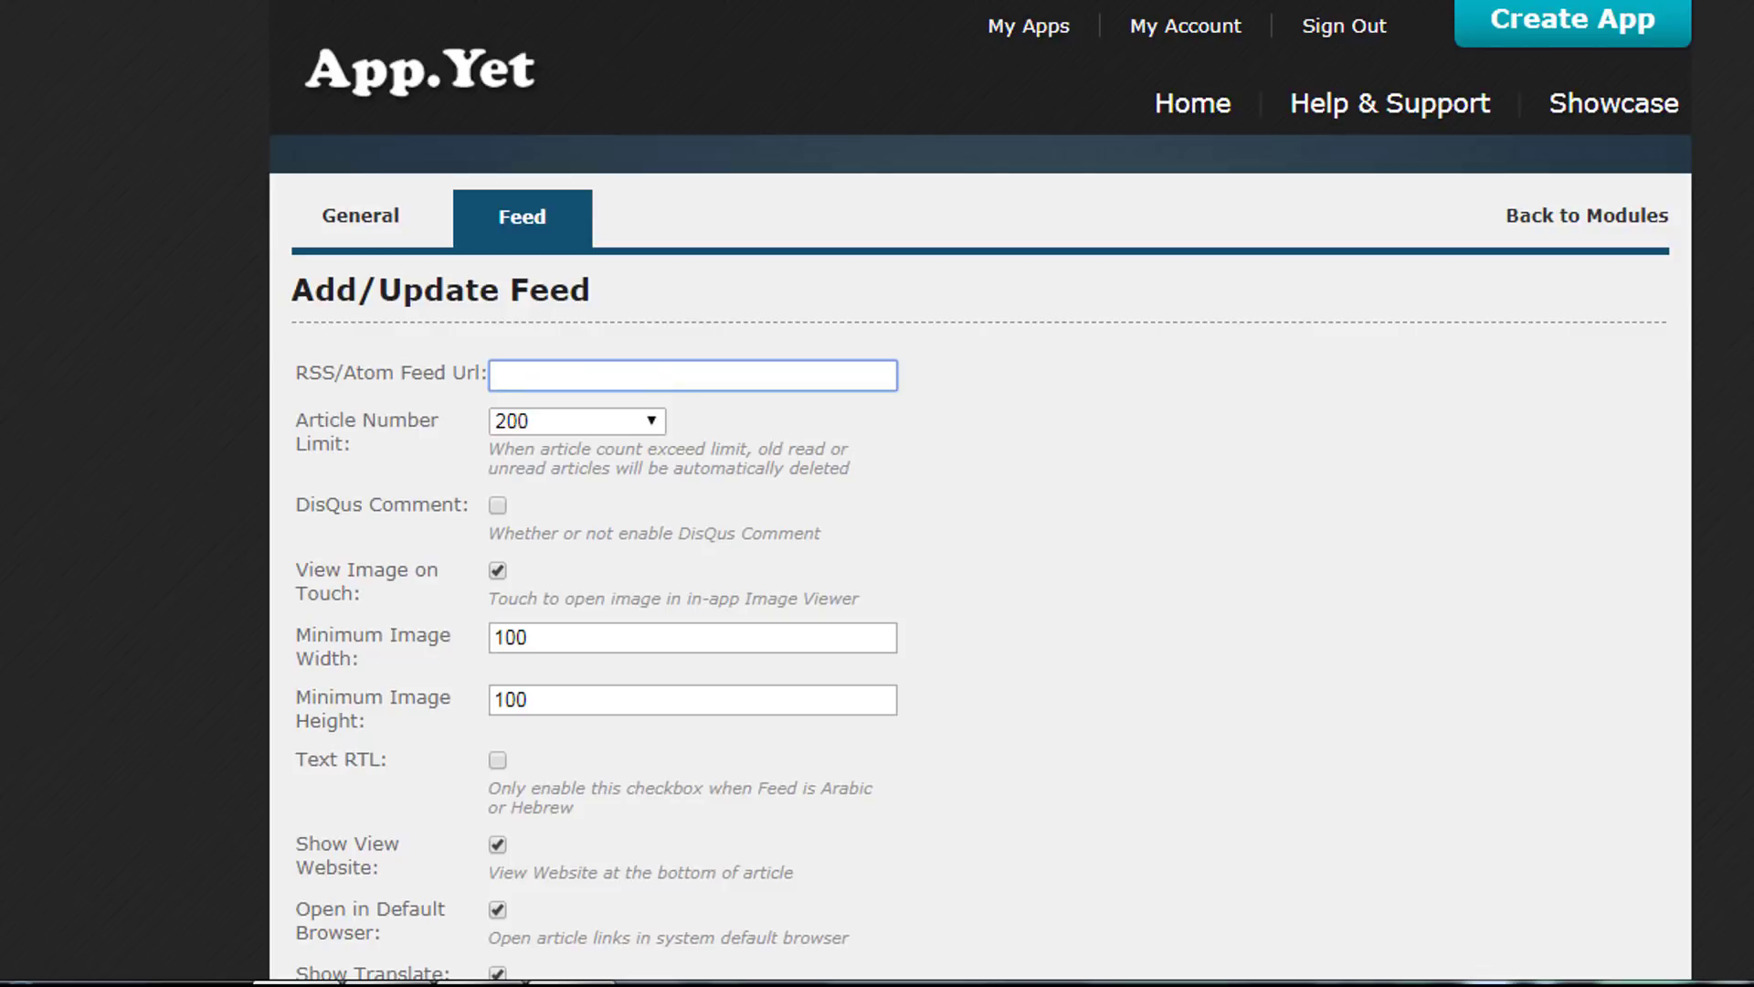
Enable right-to-left text for the Arabic feed and review its remaining display options.
scroll(627, 369, "down", 3)
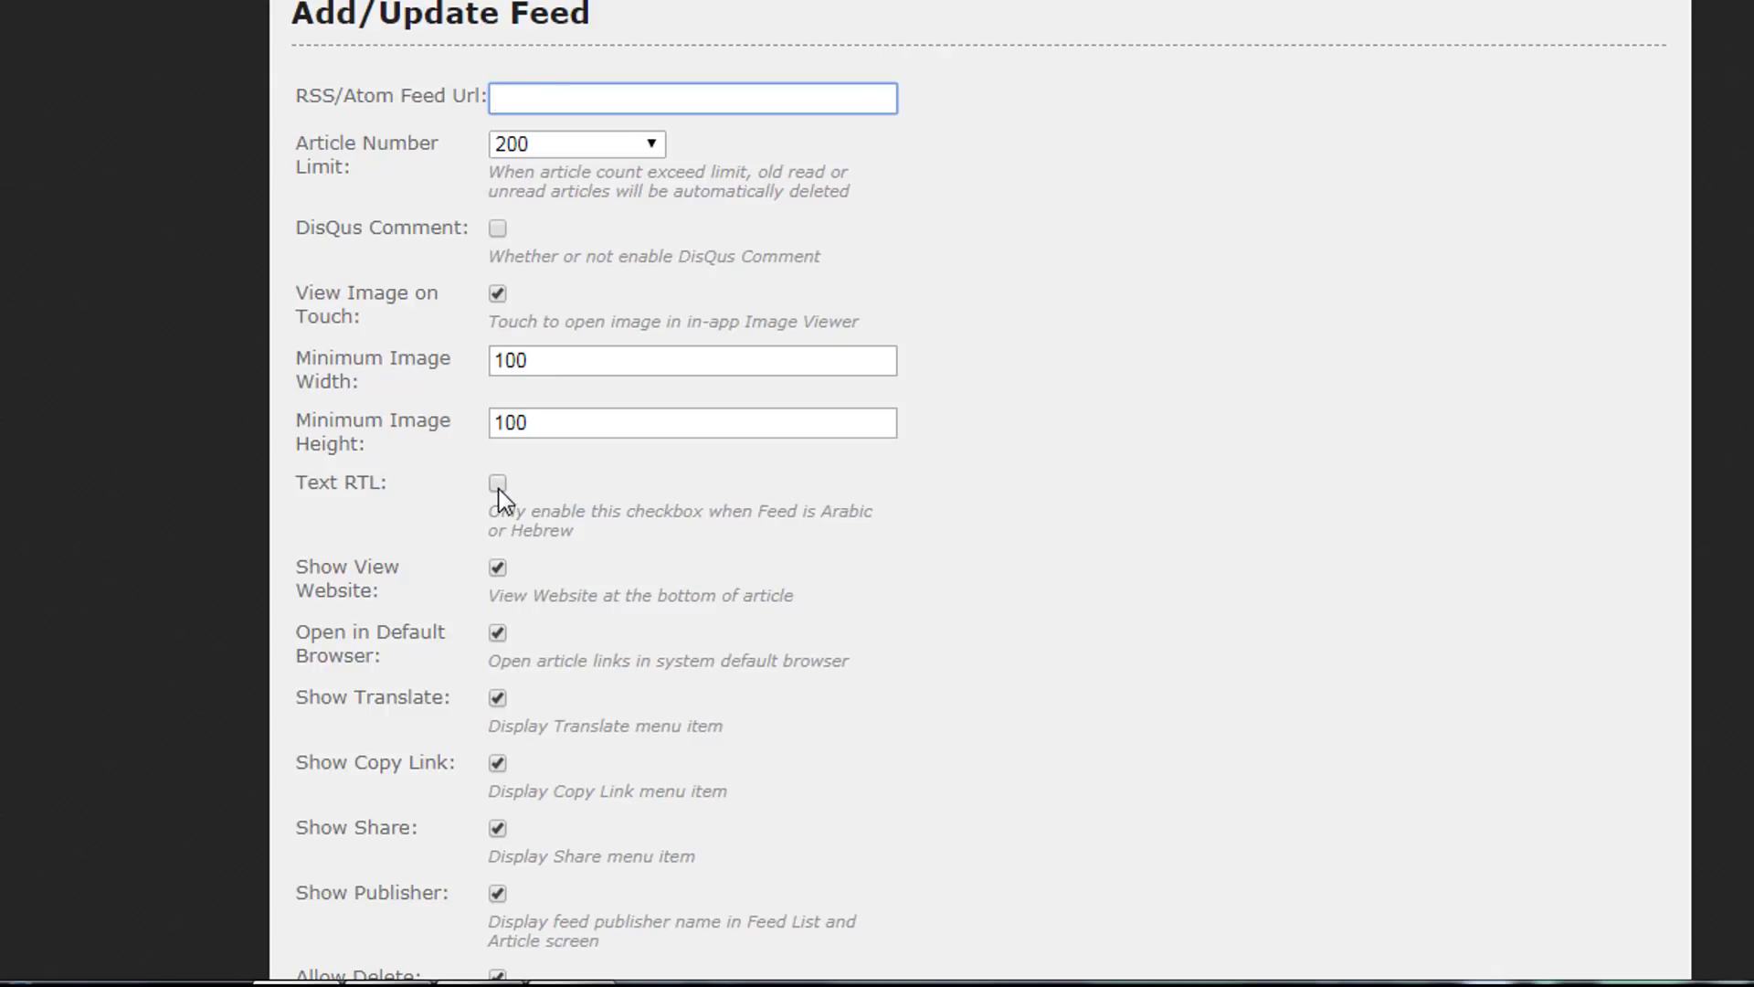
left_click(499, 489)
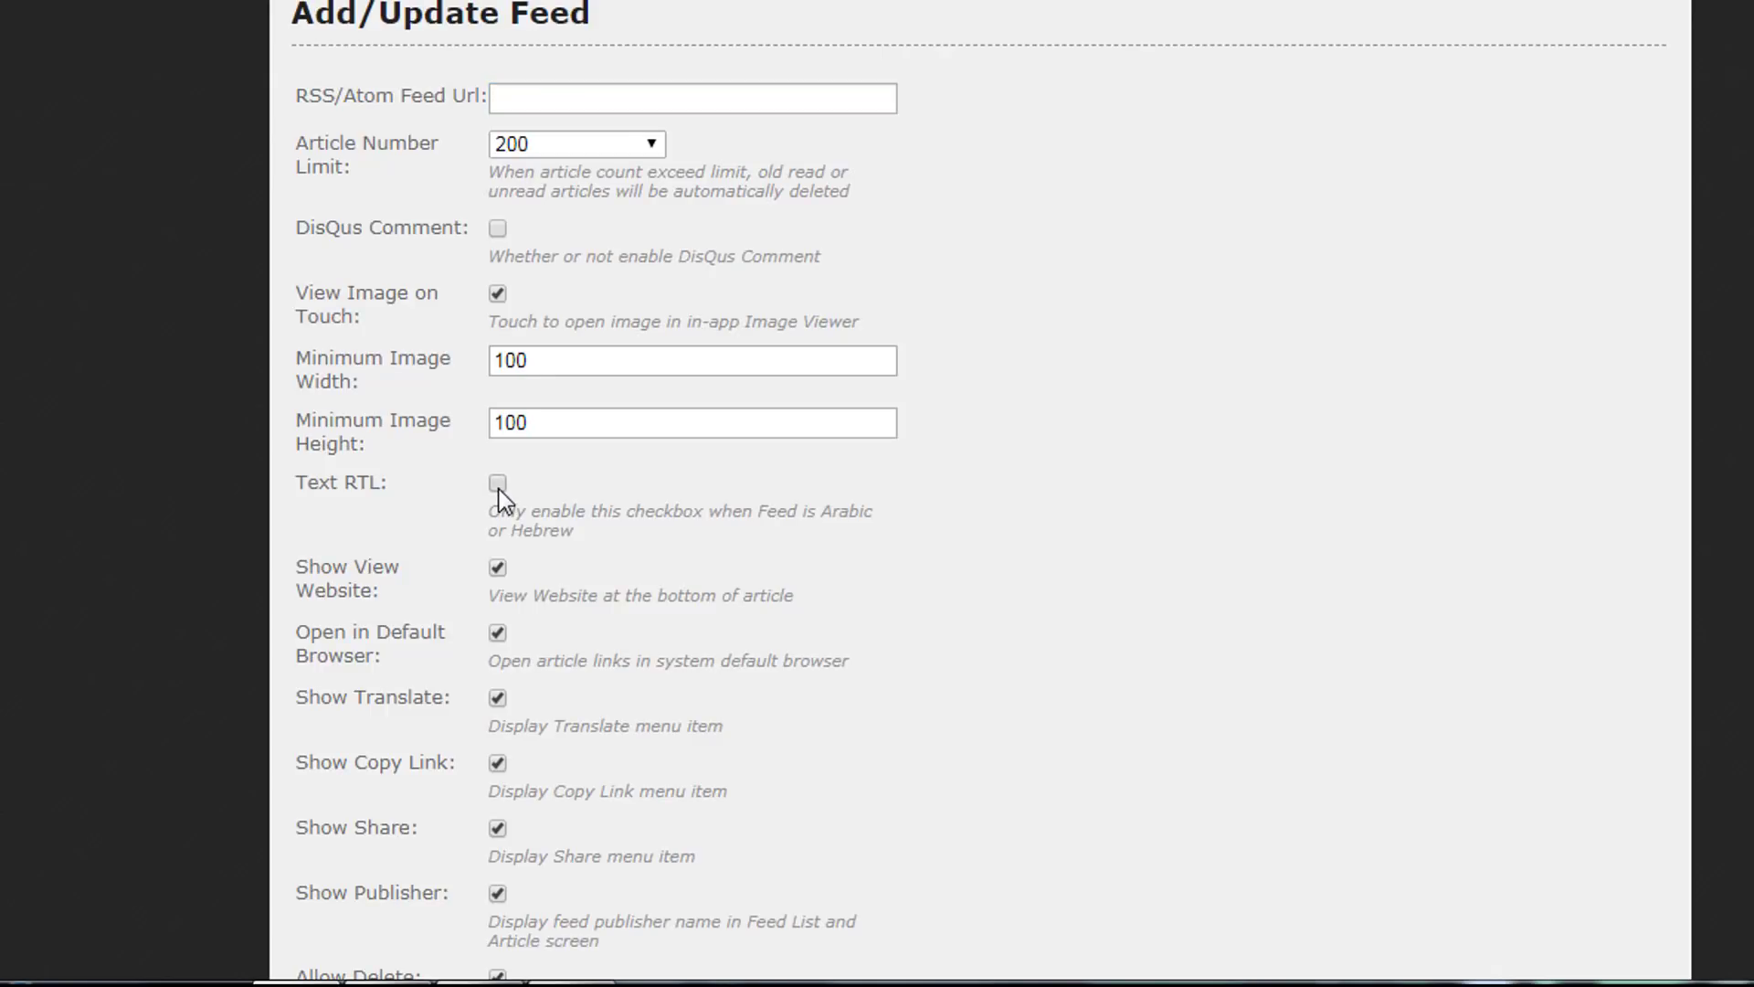
left_click(498, 484)
scroll(980, 494, "down", 5)
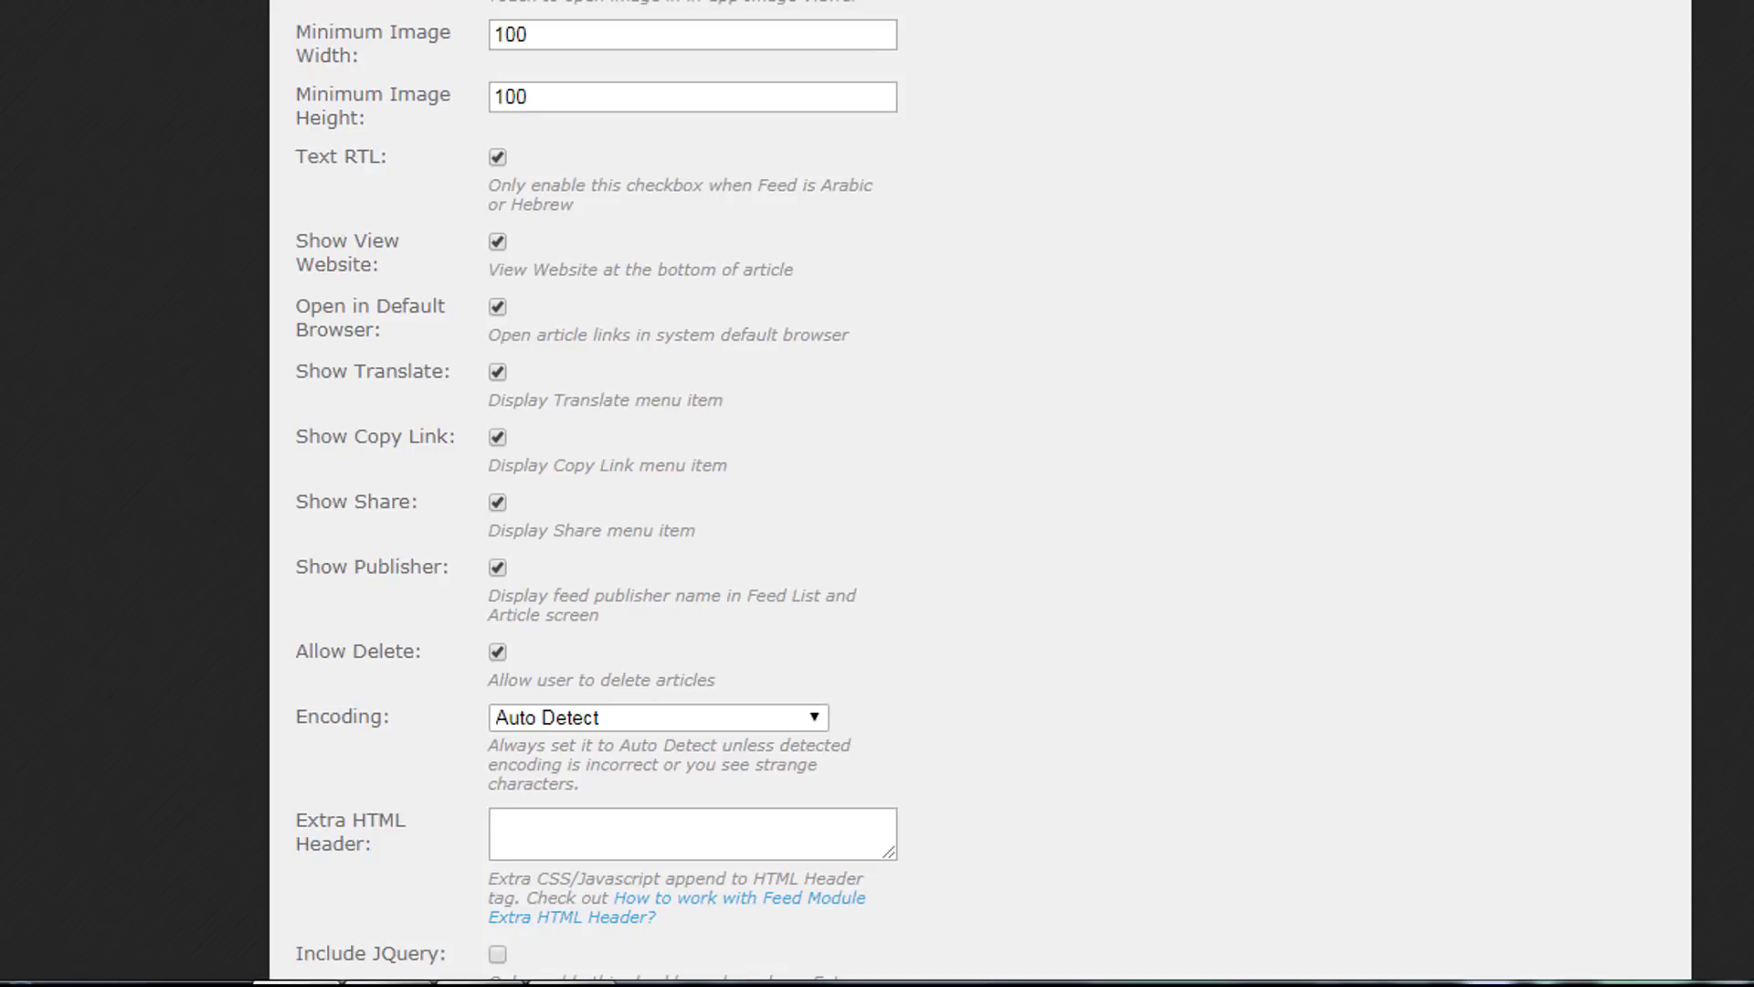
Disable Allow Delete for the feed and review its encoding, extra HTML header and JQuery options.
scroll(595, 494, "down", 2)
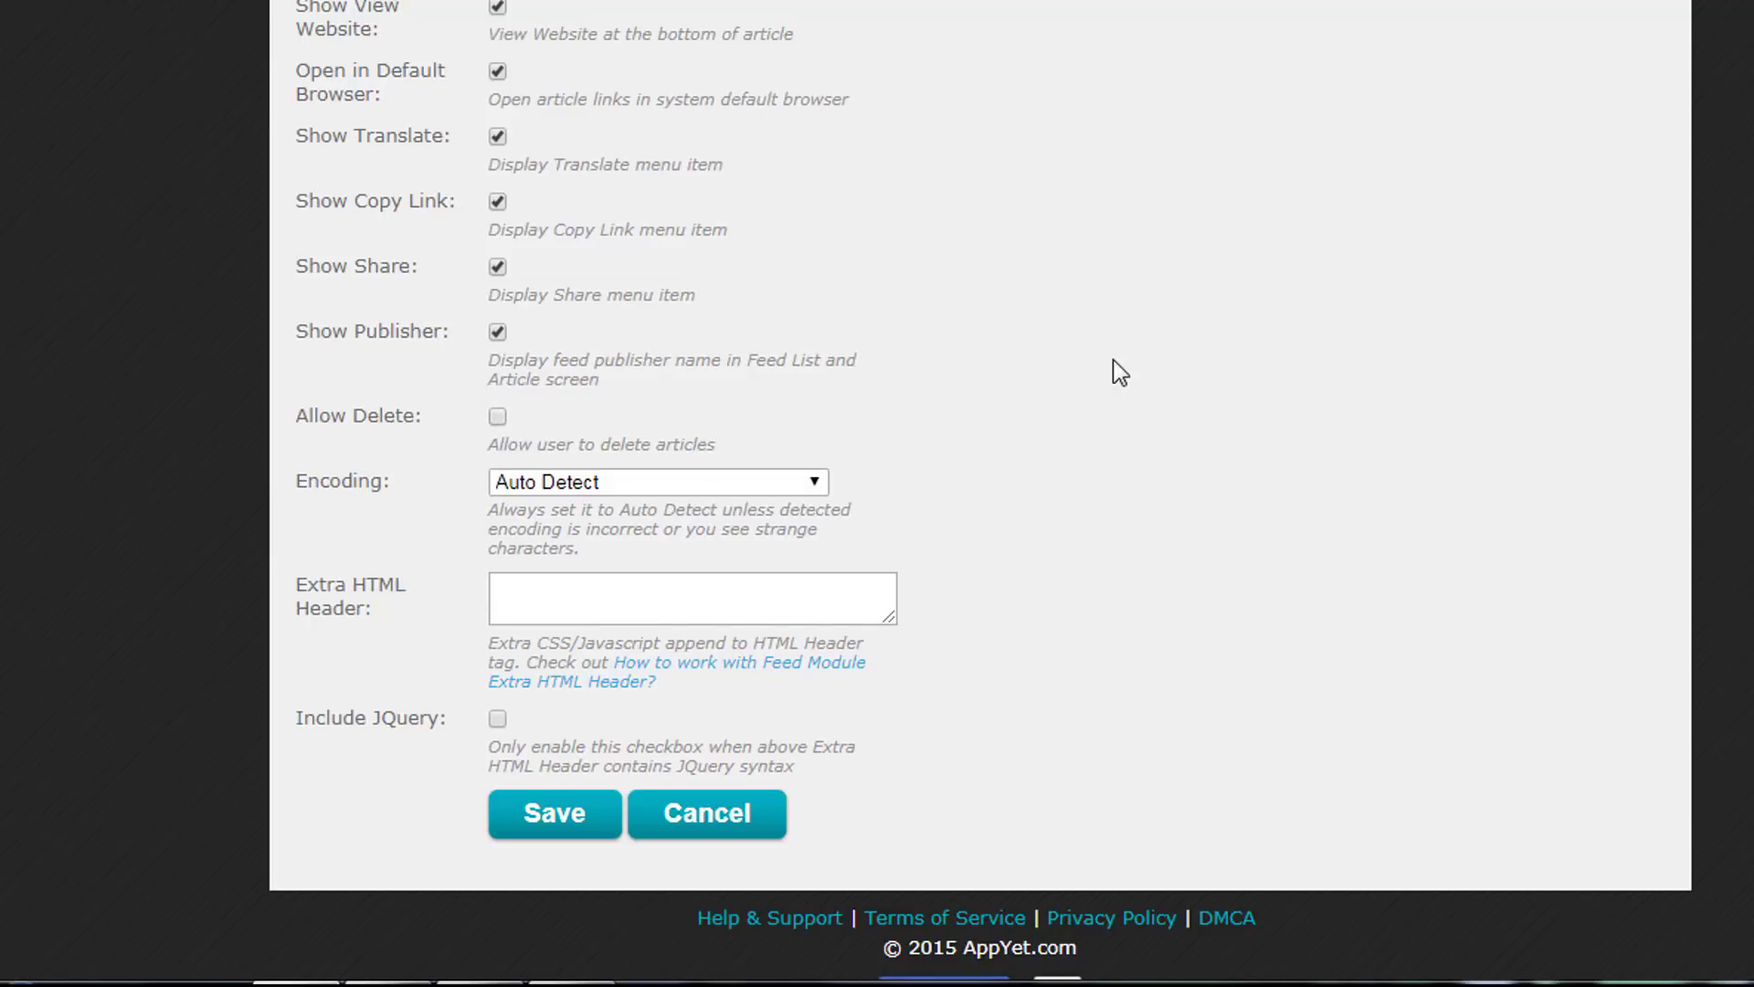
left_click(804, 479)
left_click(1149, 396)
scroll(981, 493, "up", 2)
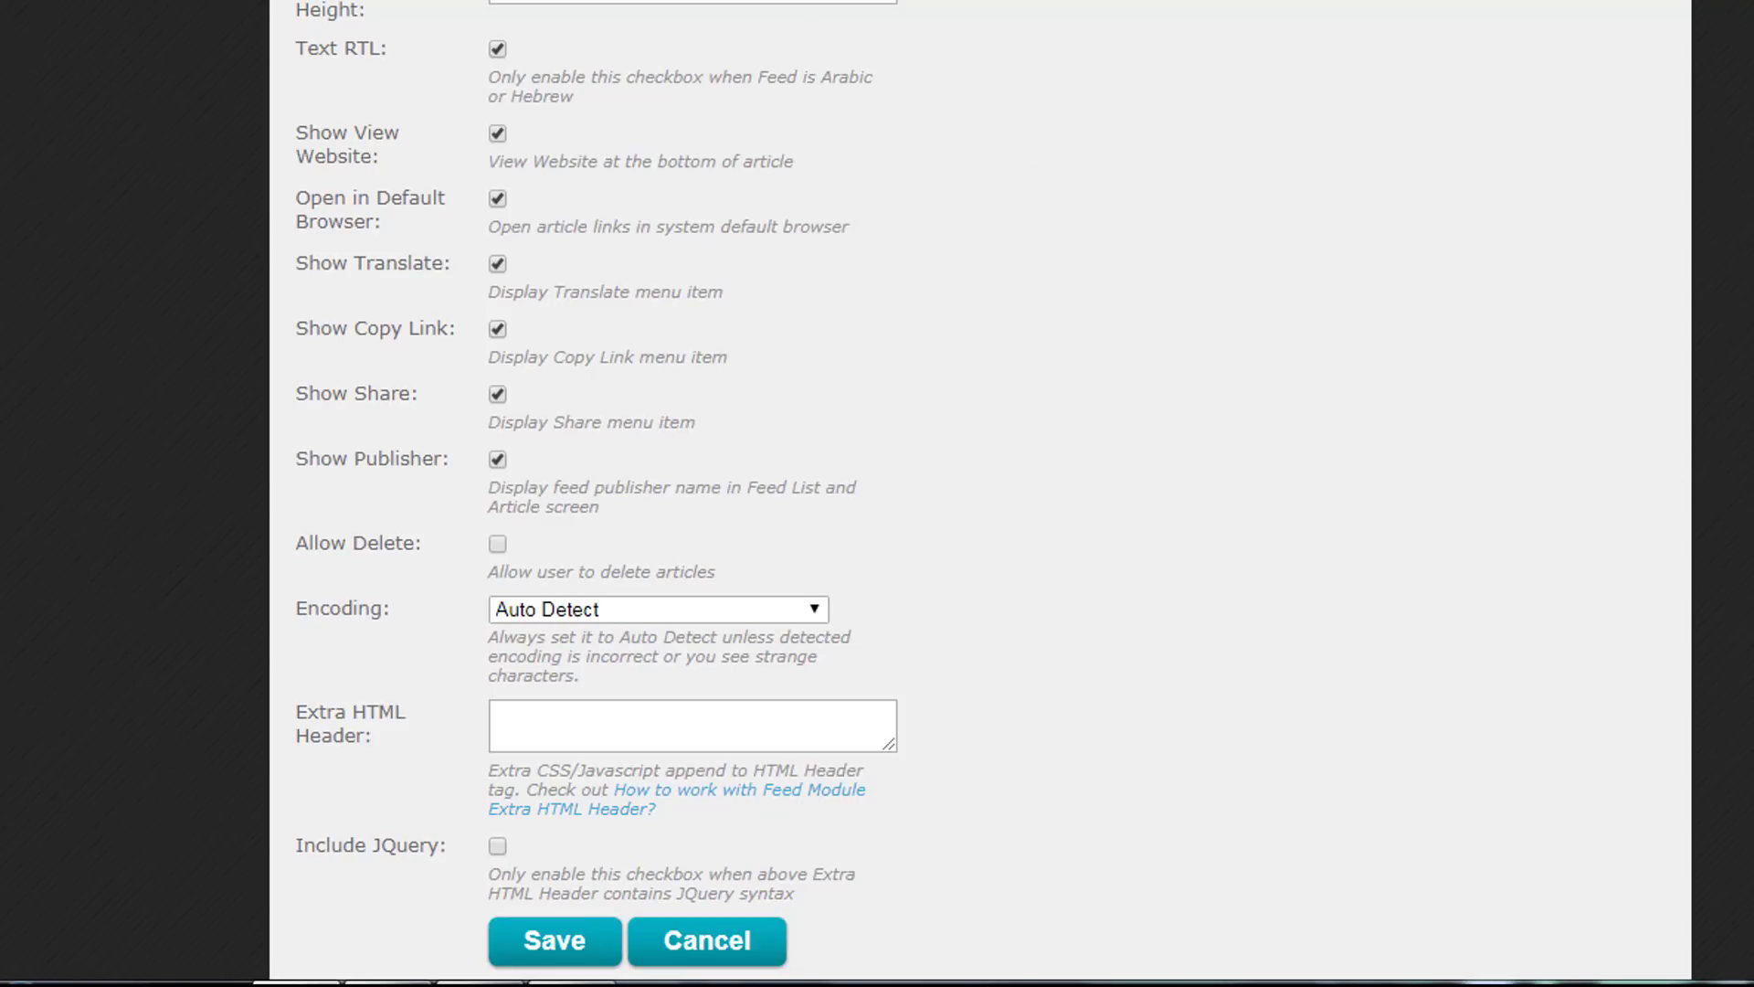
scroll(1555, 588, "down", 3)
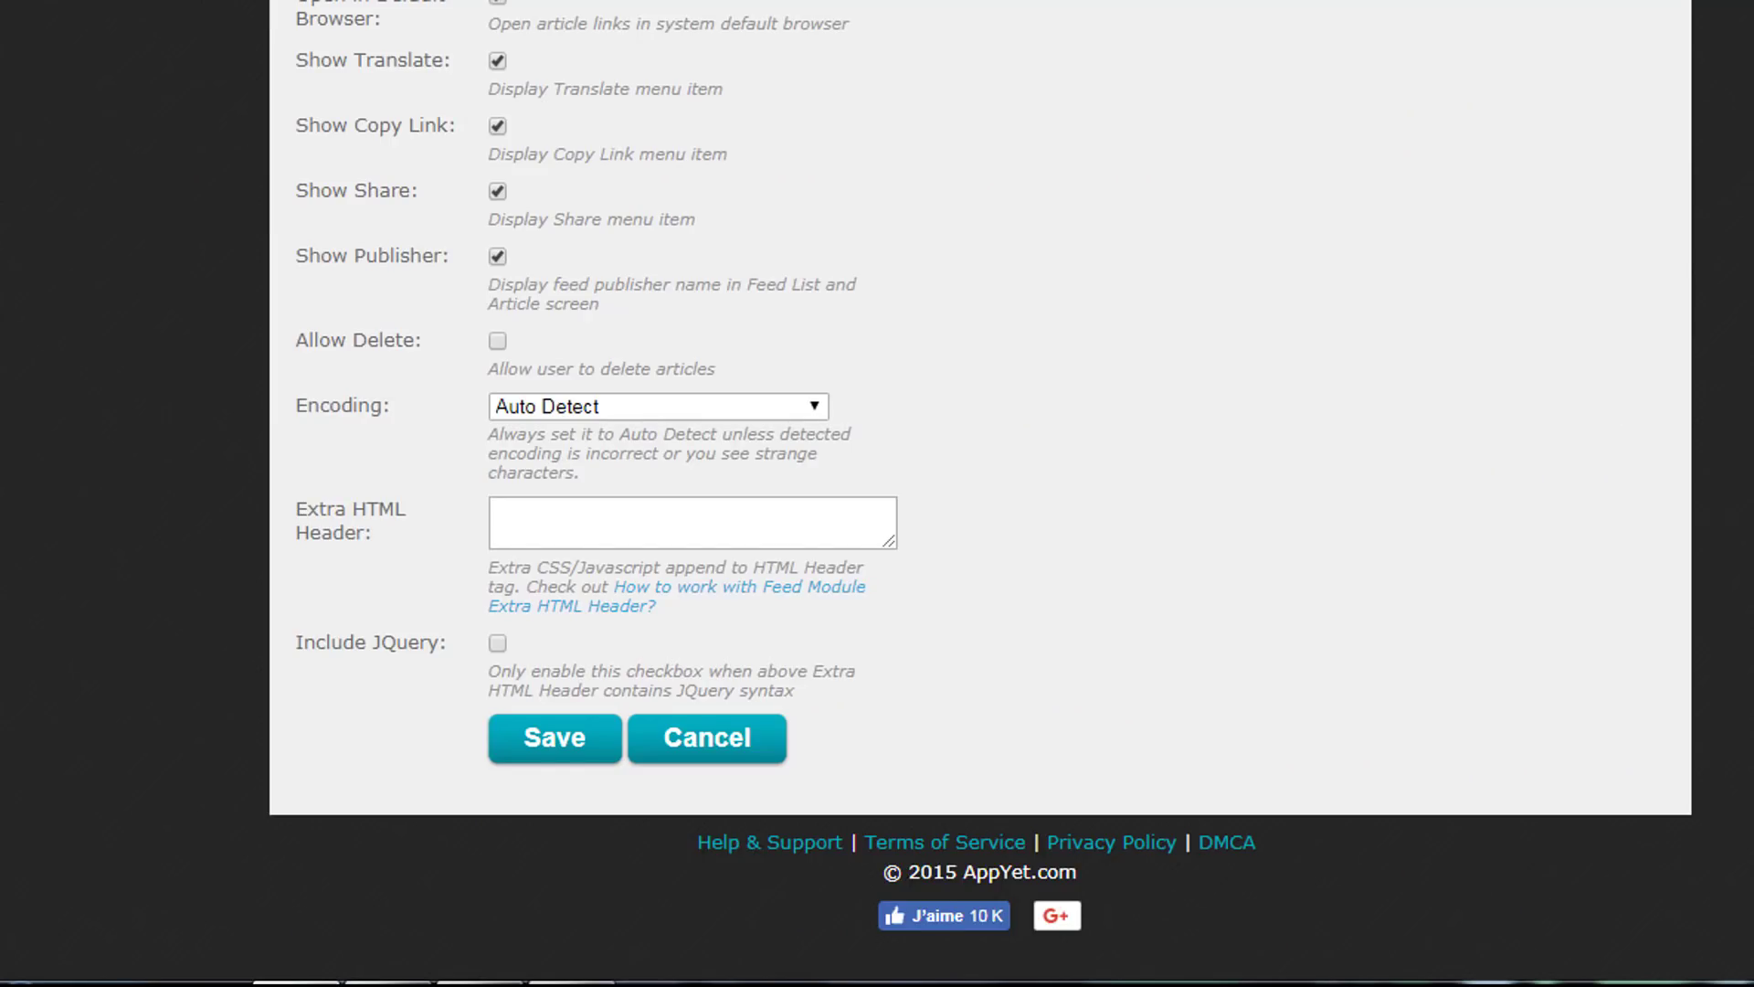
scroll(981, 491, "up", 10)
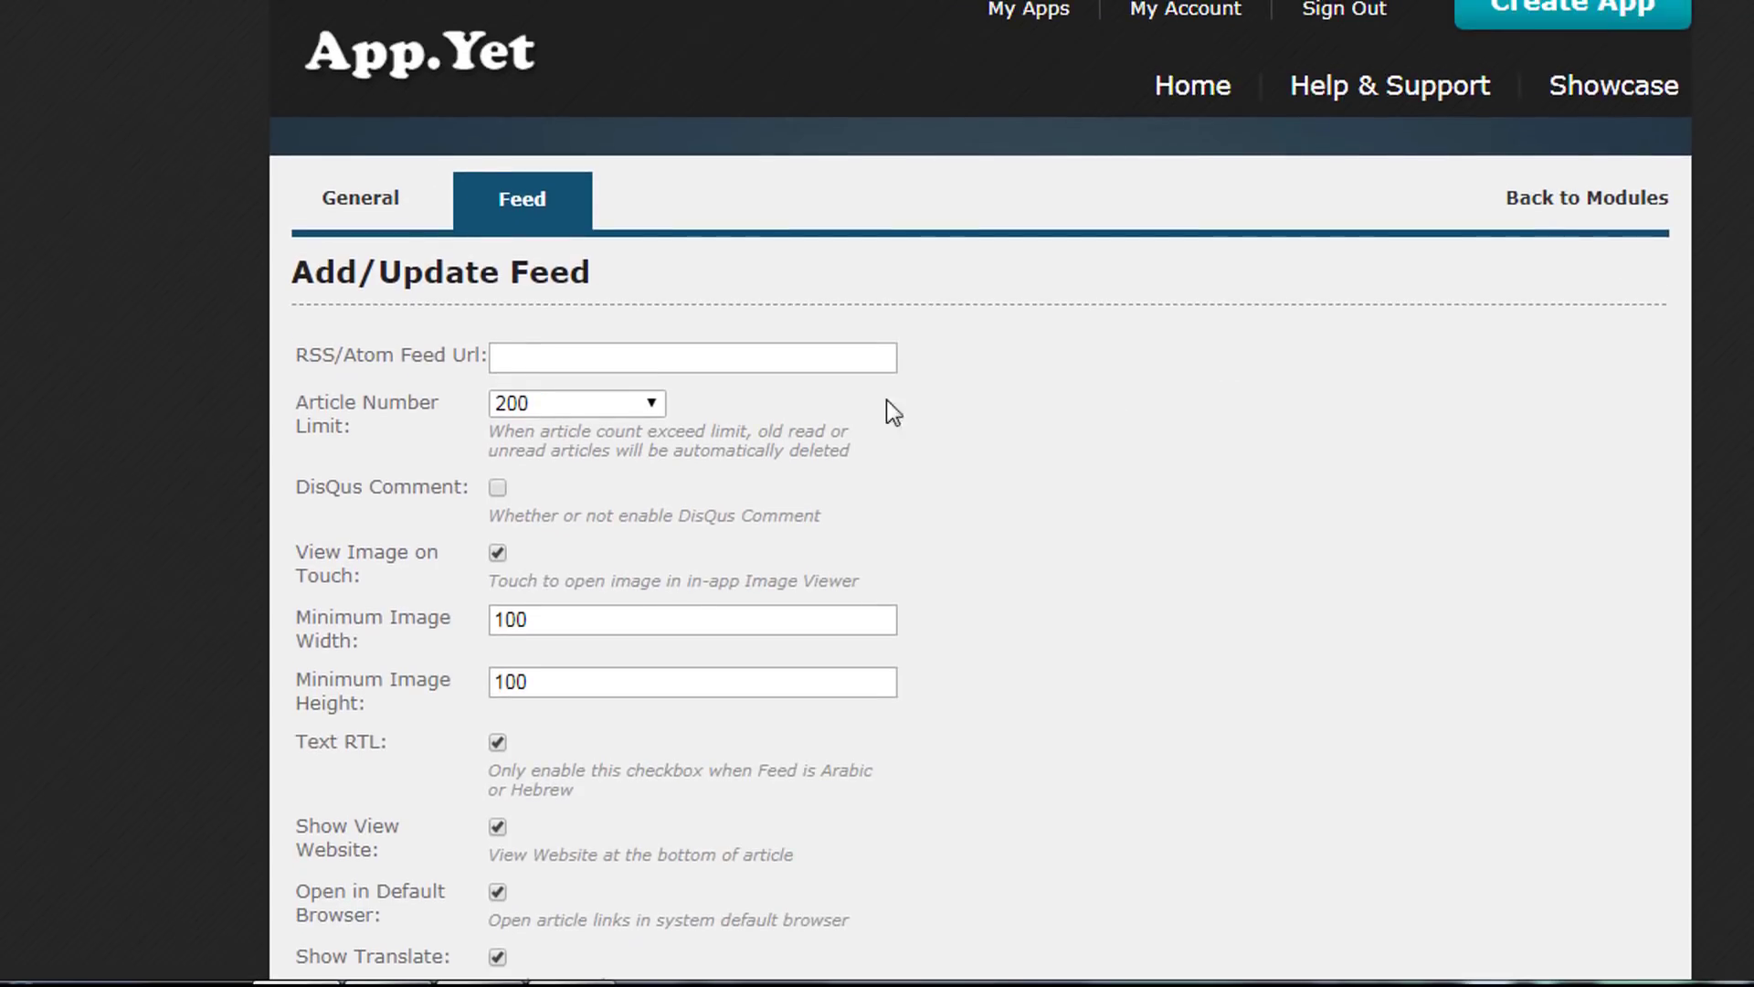
Leave the RSS/Atom feed URL empty and discard the new feed, returning to the module's feed list.
left_click(846, 361)
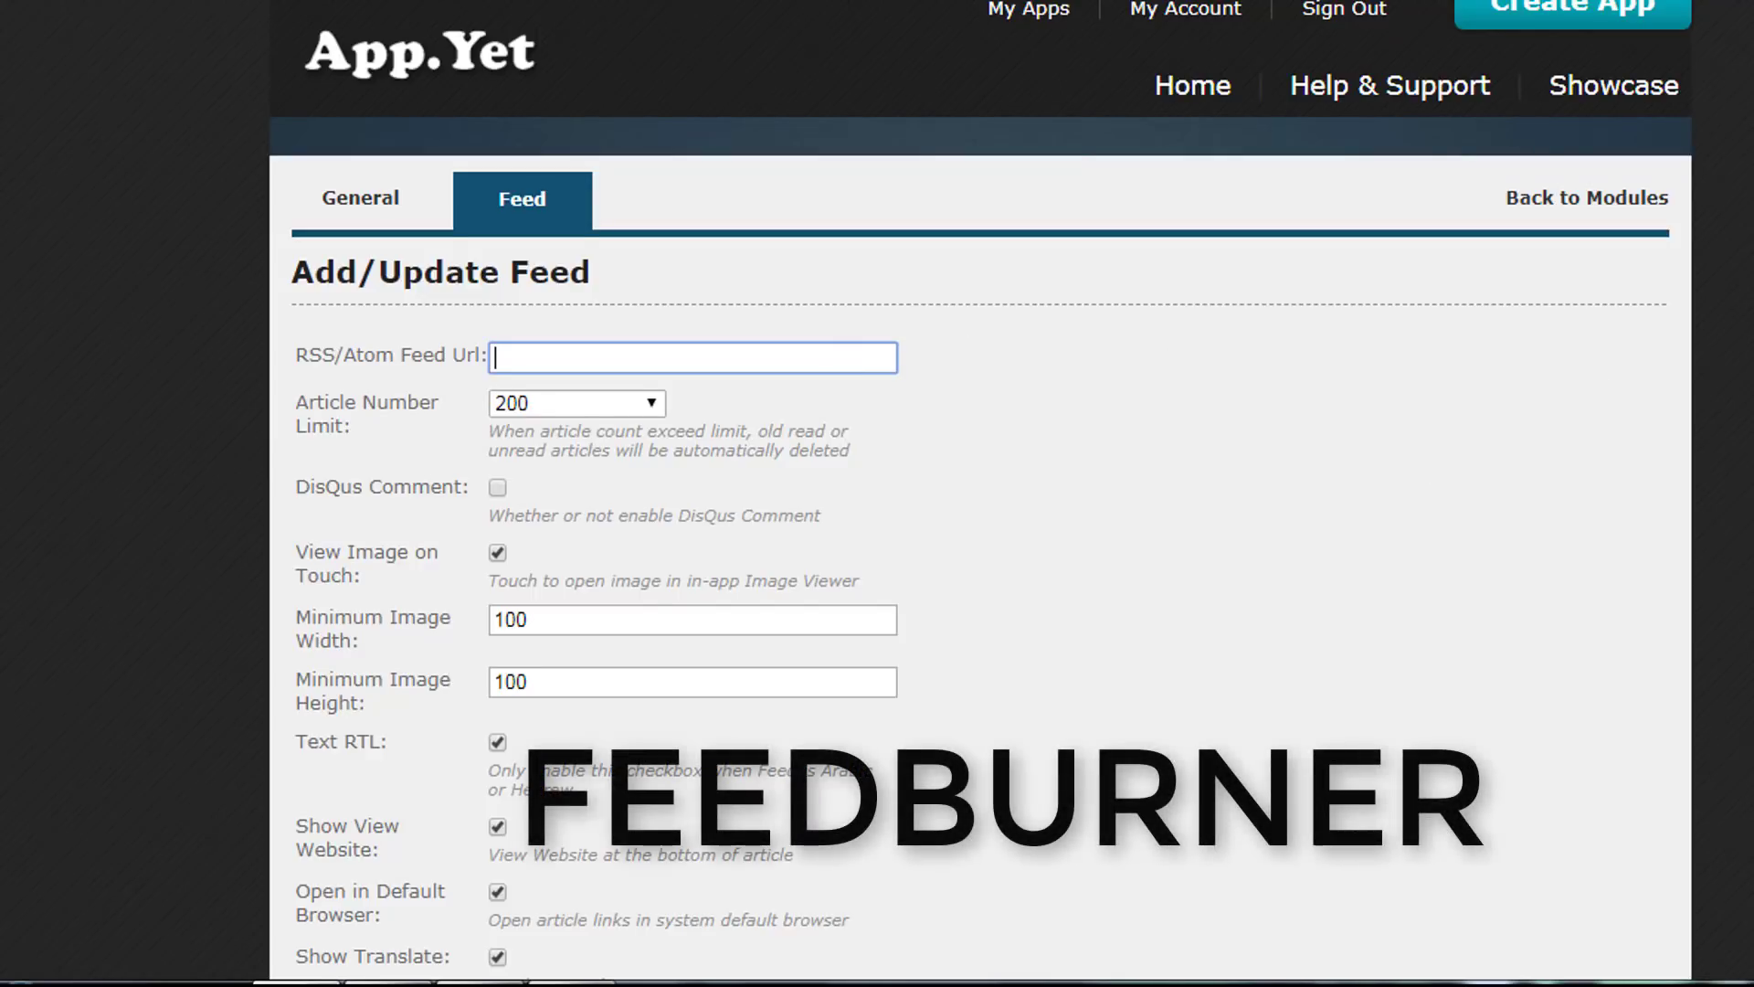
scroll(1488, 671, "down", 9)
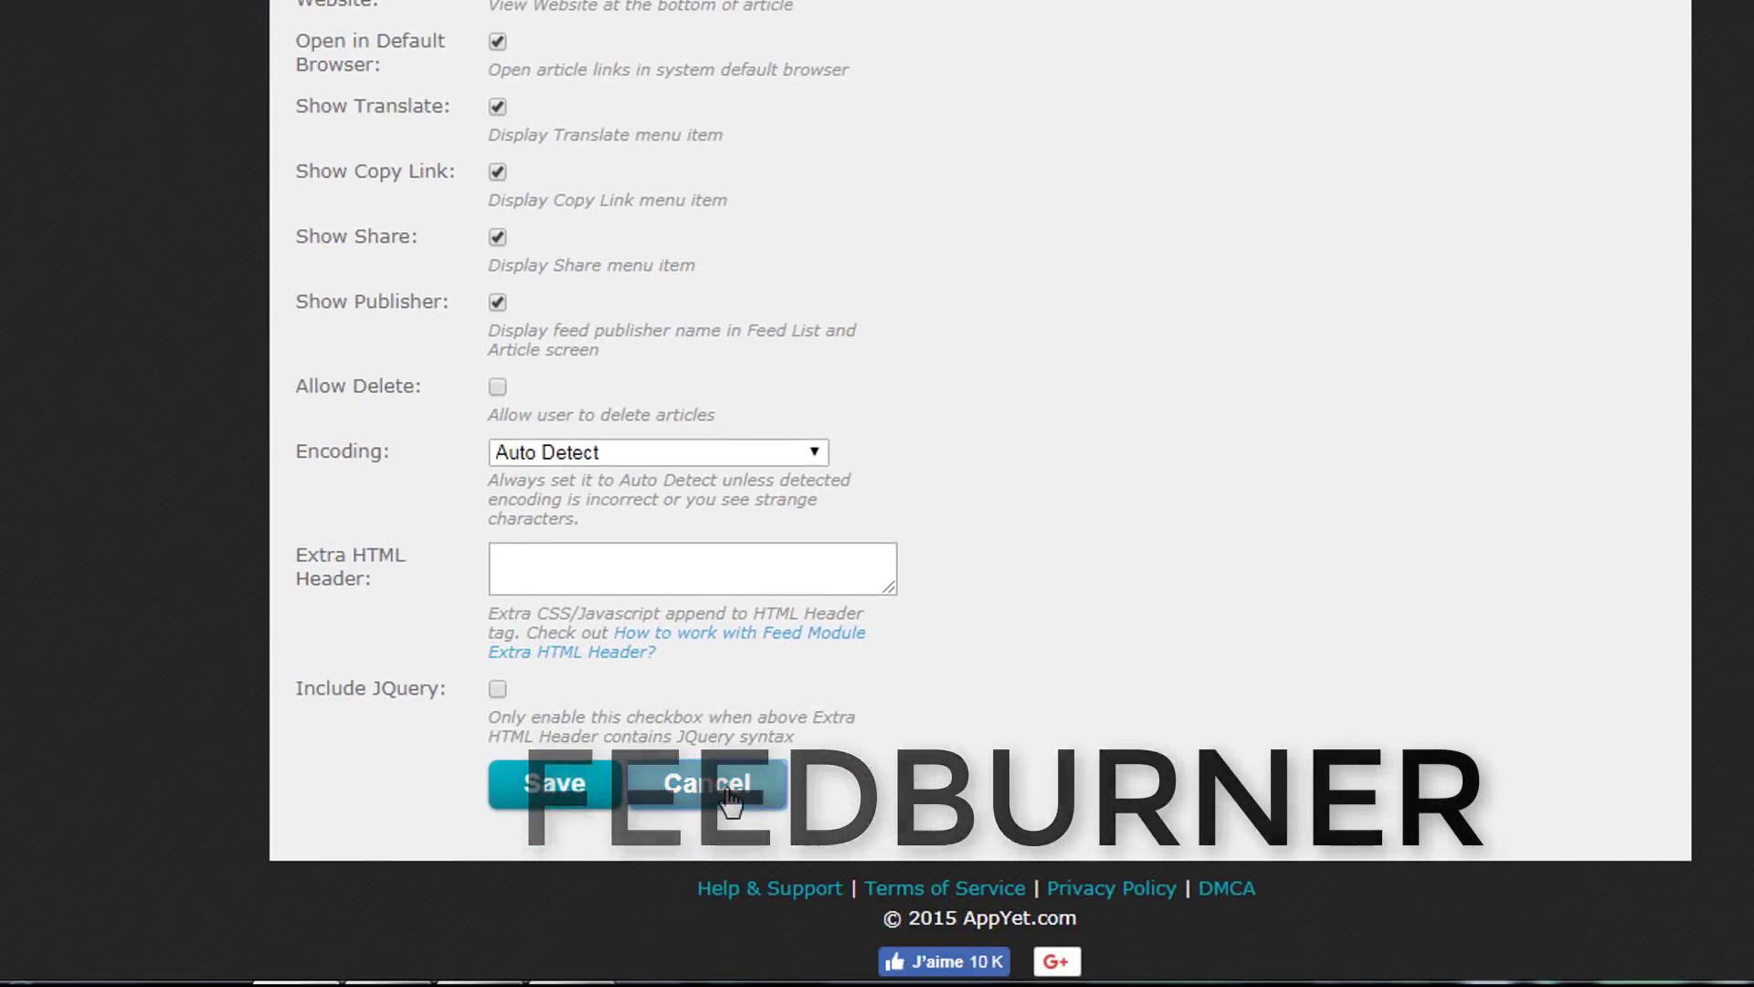
left_click(730, 802)
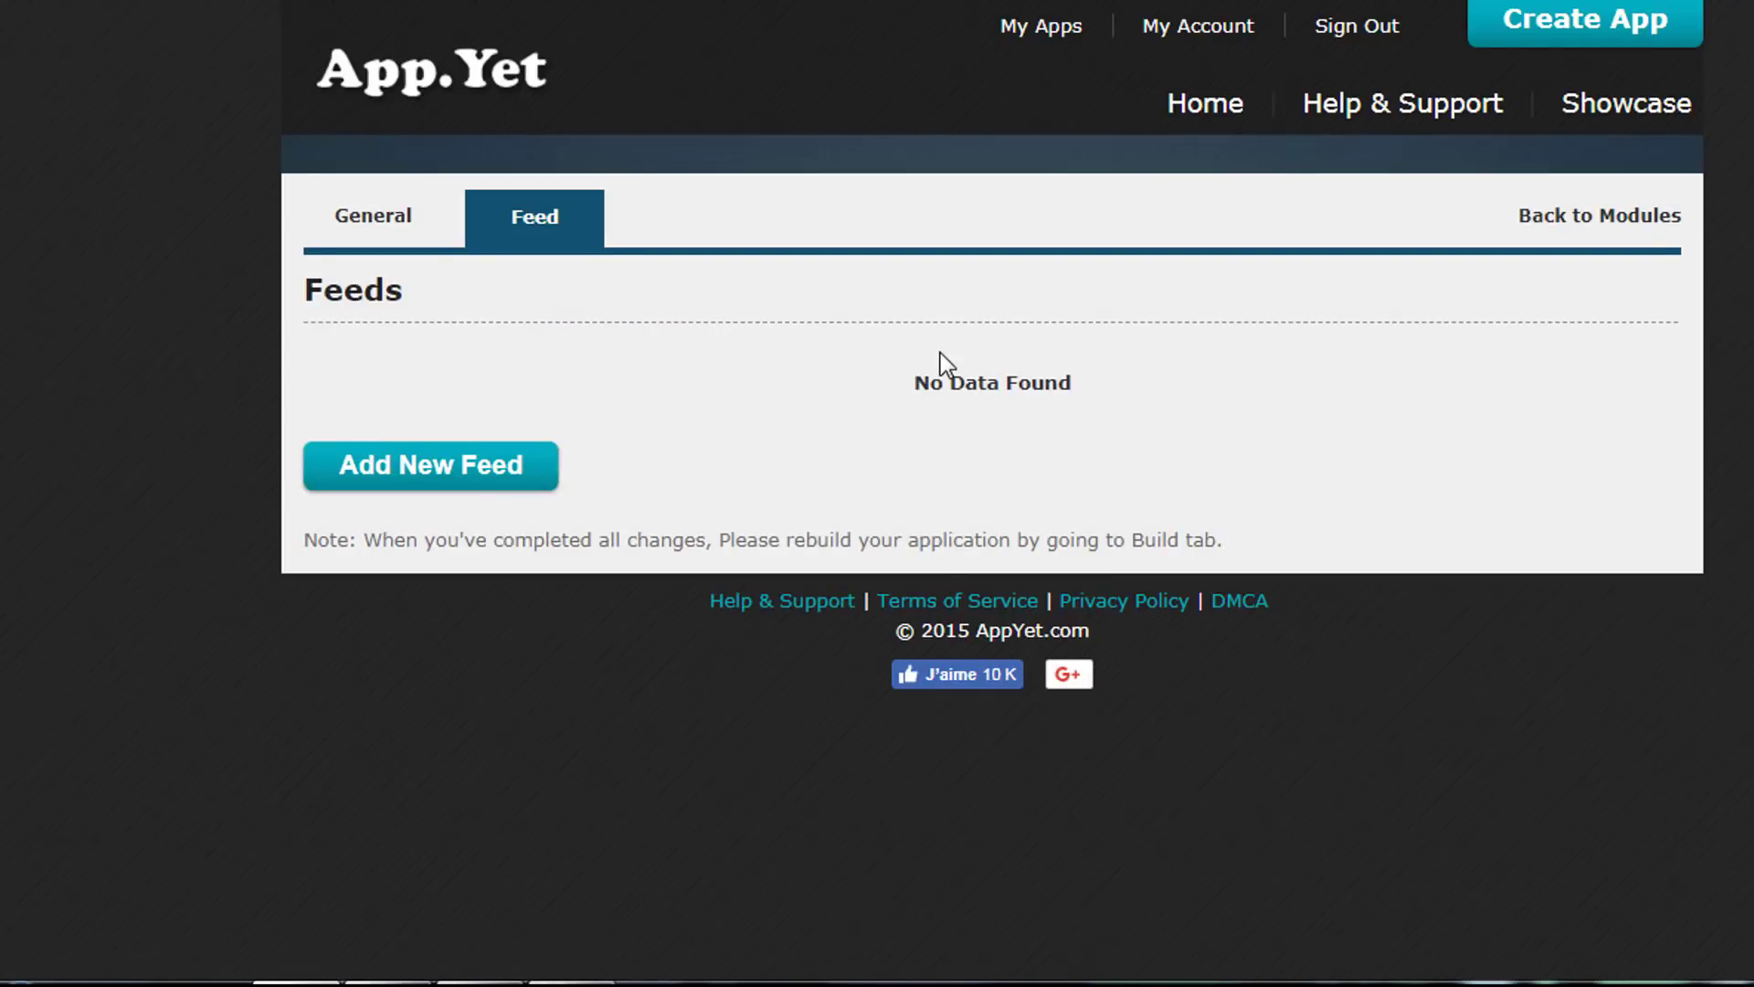
Return to the app's module list and move the تطبيقات اندرويد feed module up to directly after [all_stars].
left_click(375, 216)
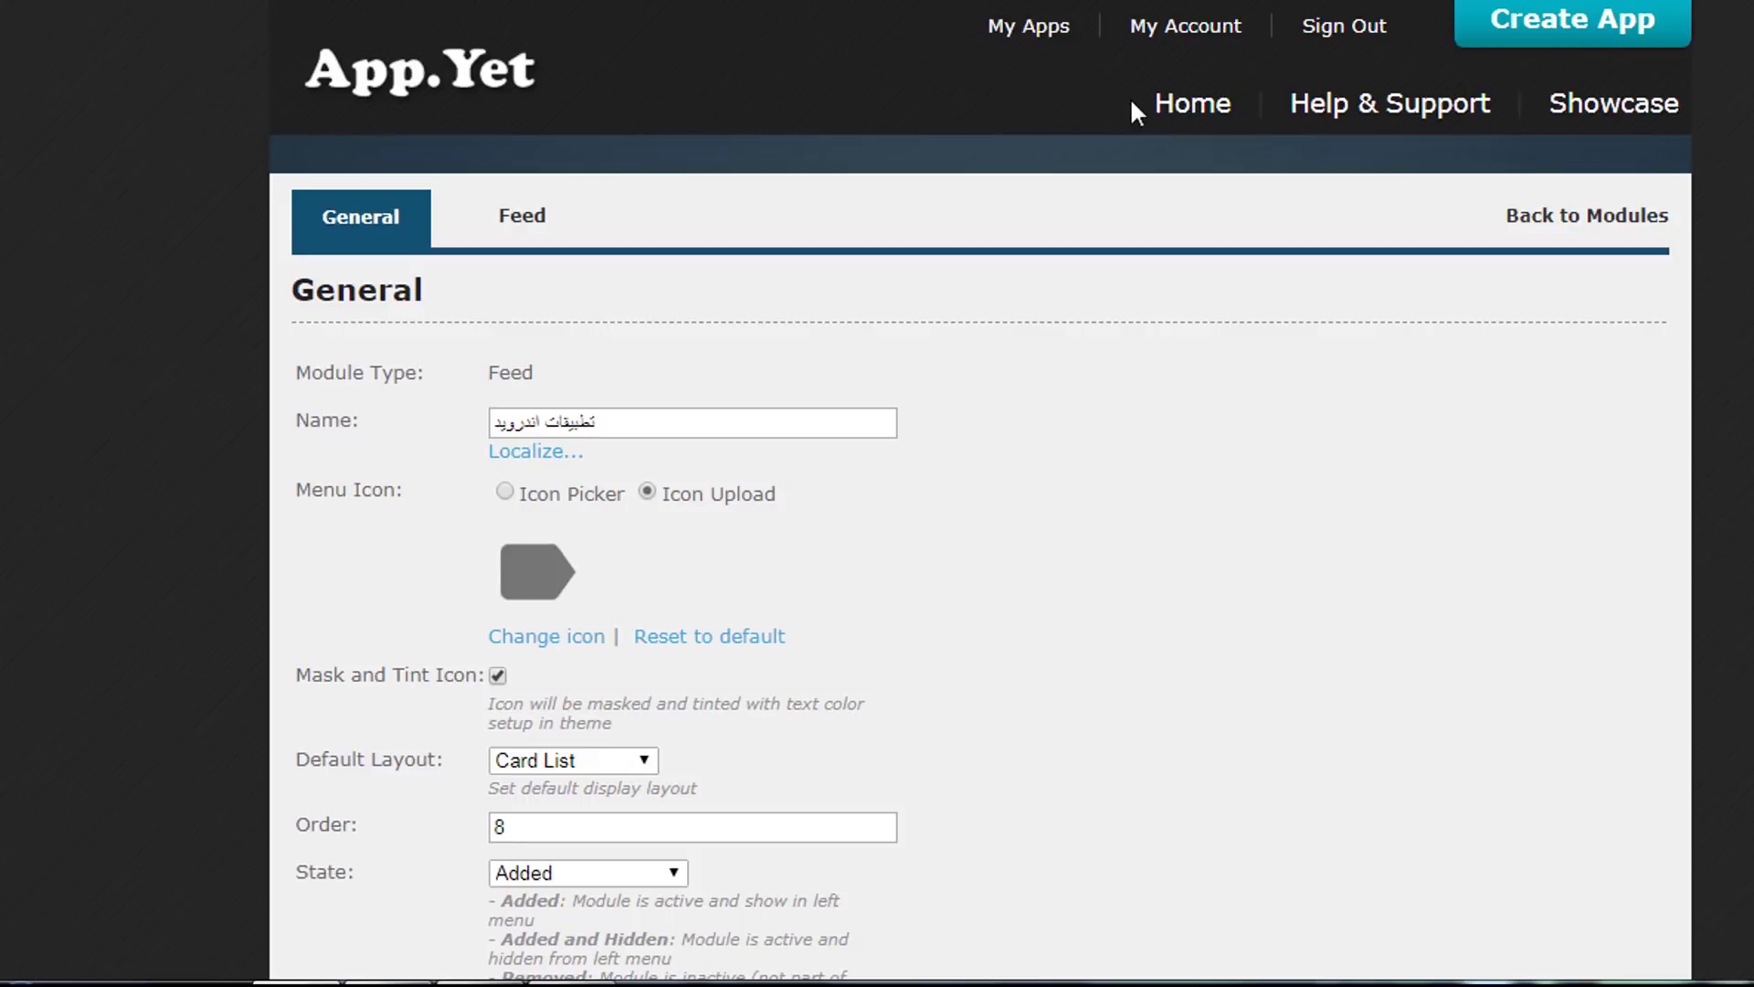
left_click(1057, 37)
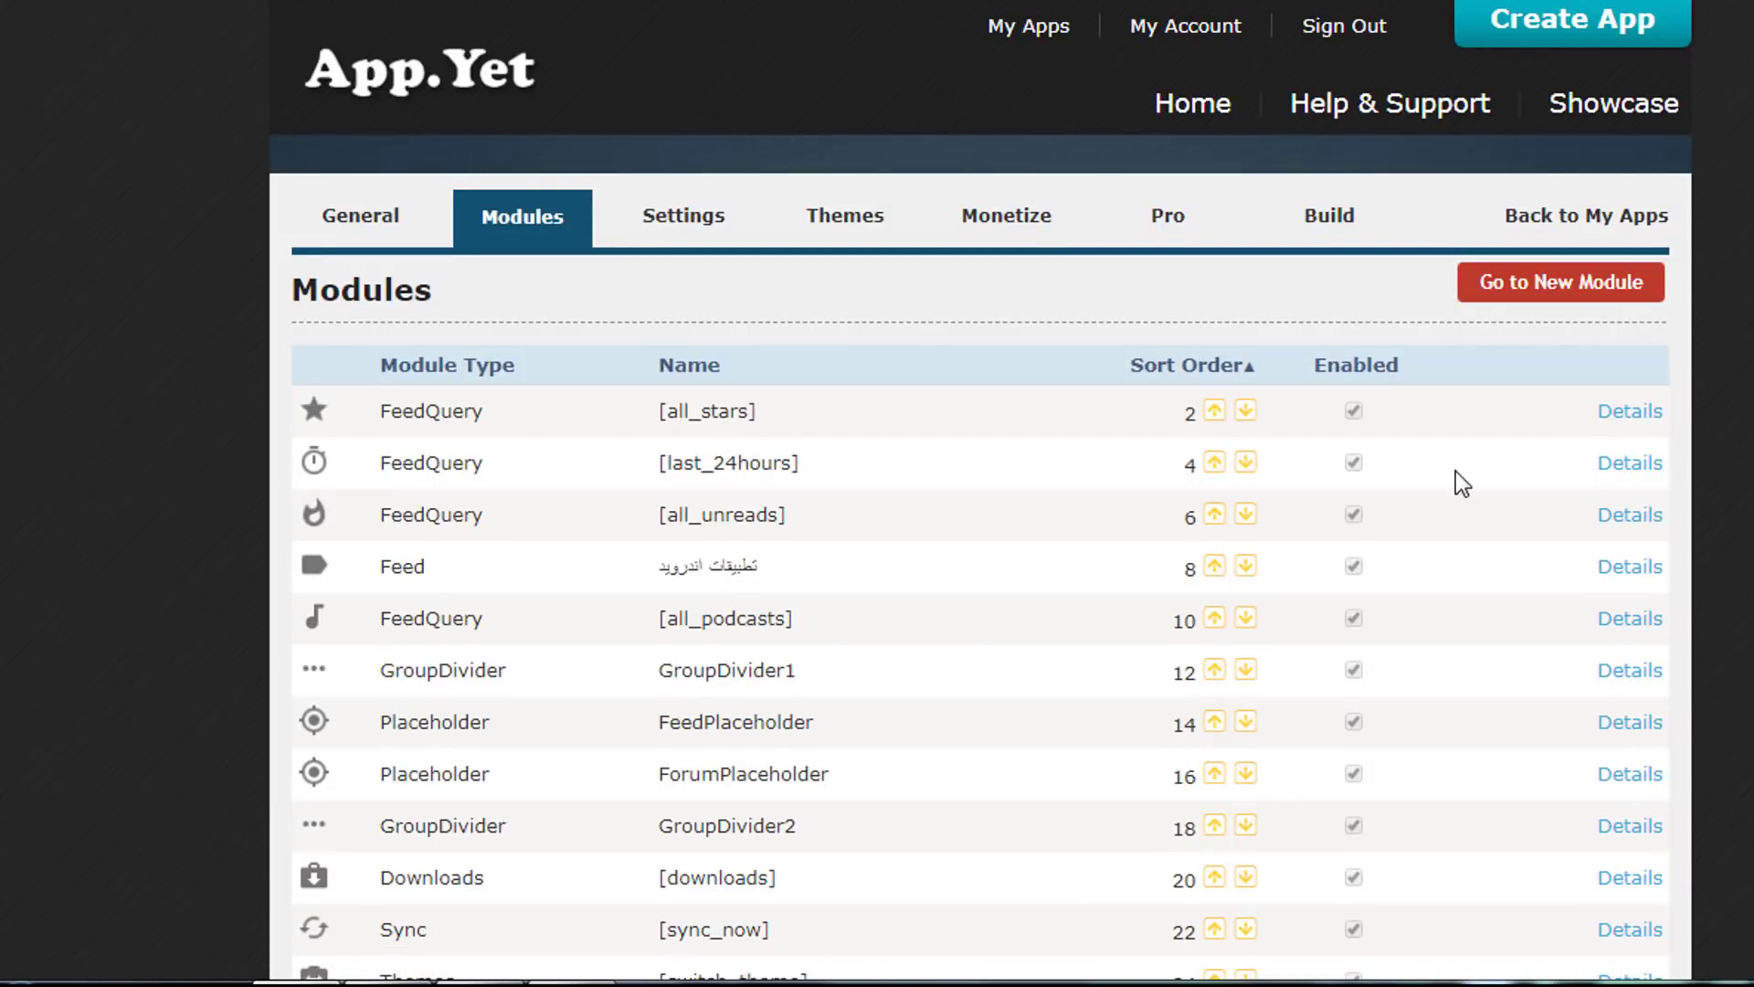
left_click(1215, 572)
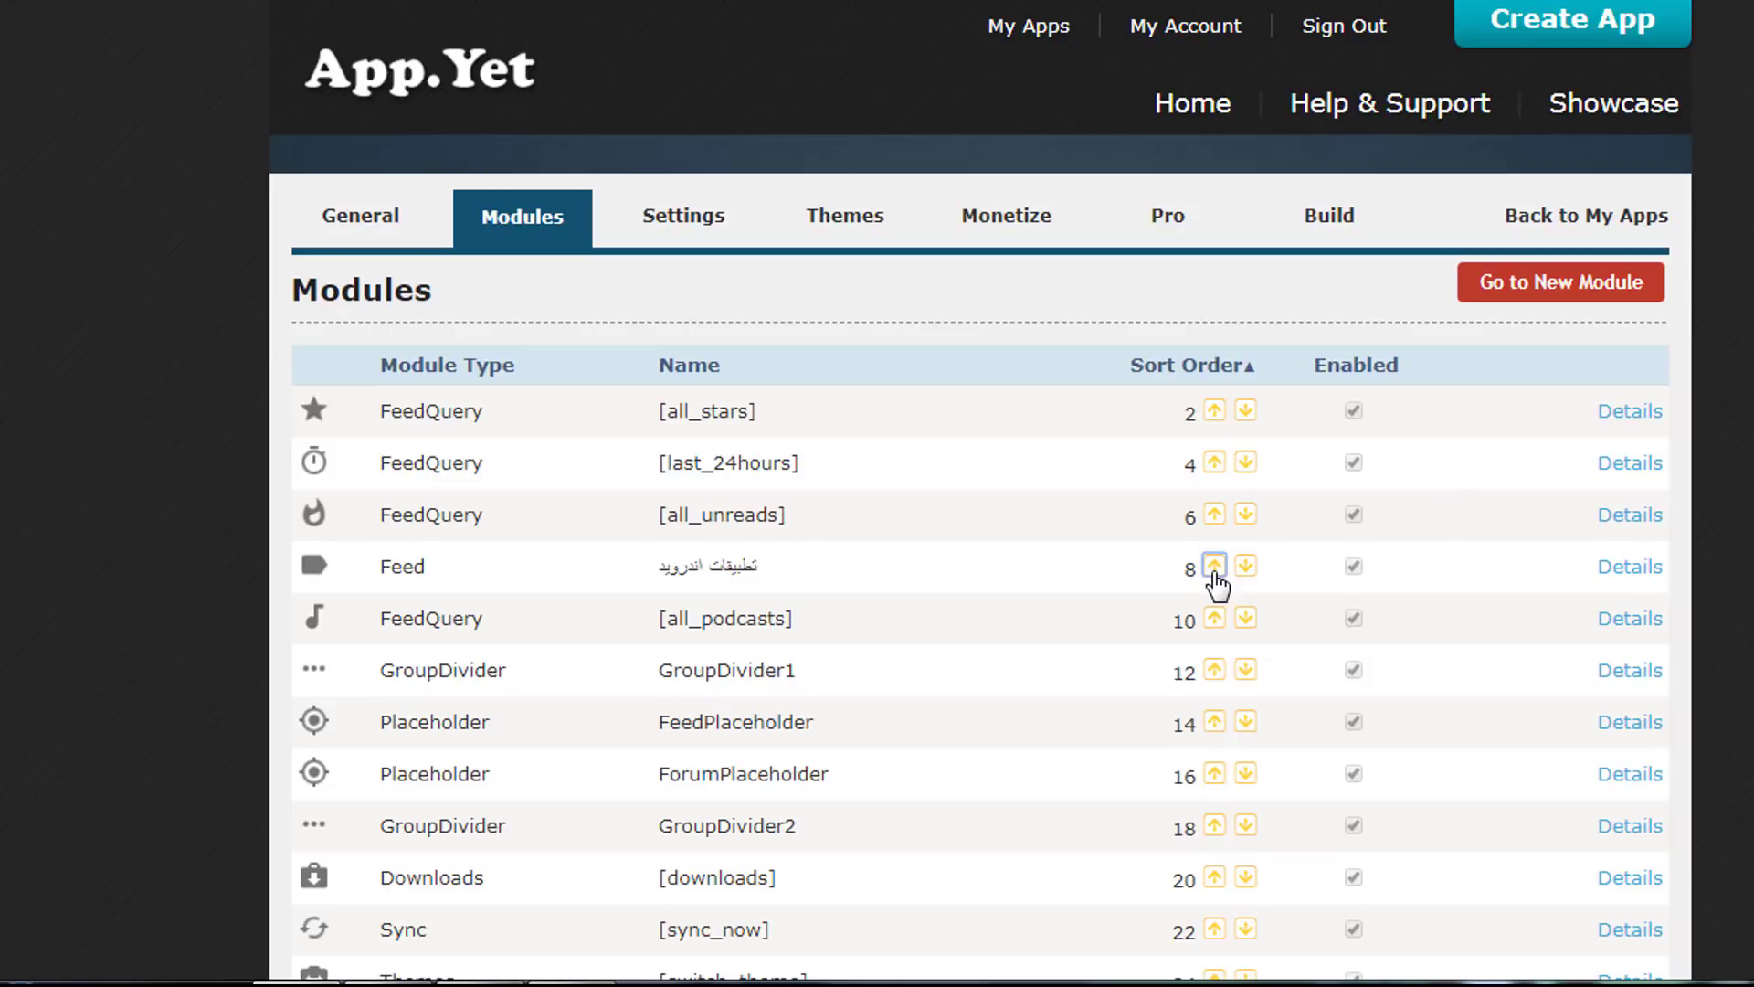
left_click(1215, 508)
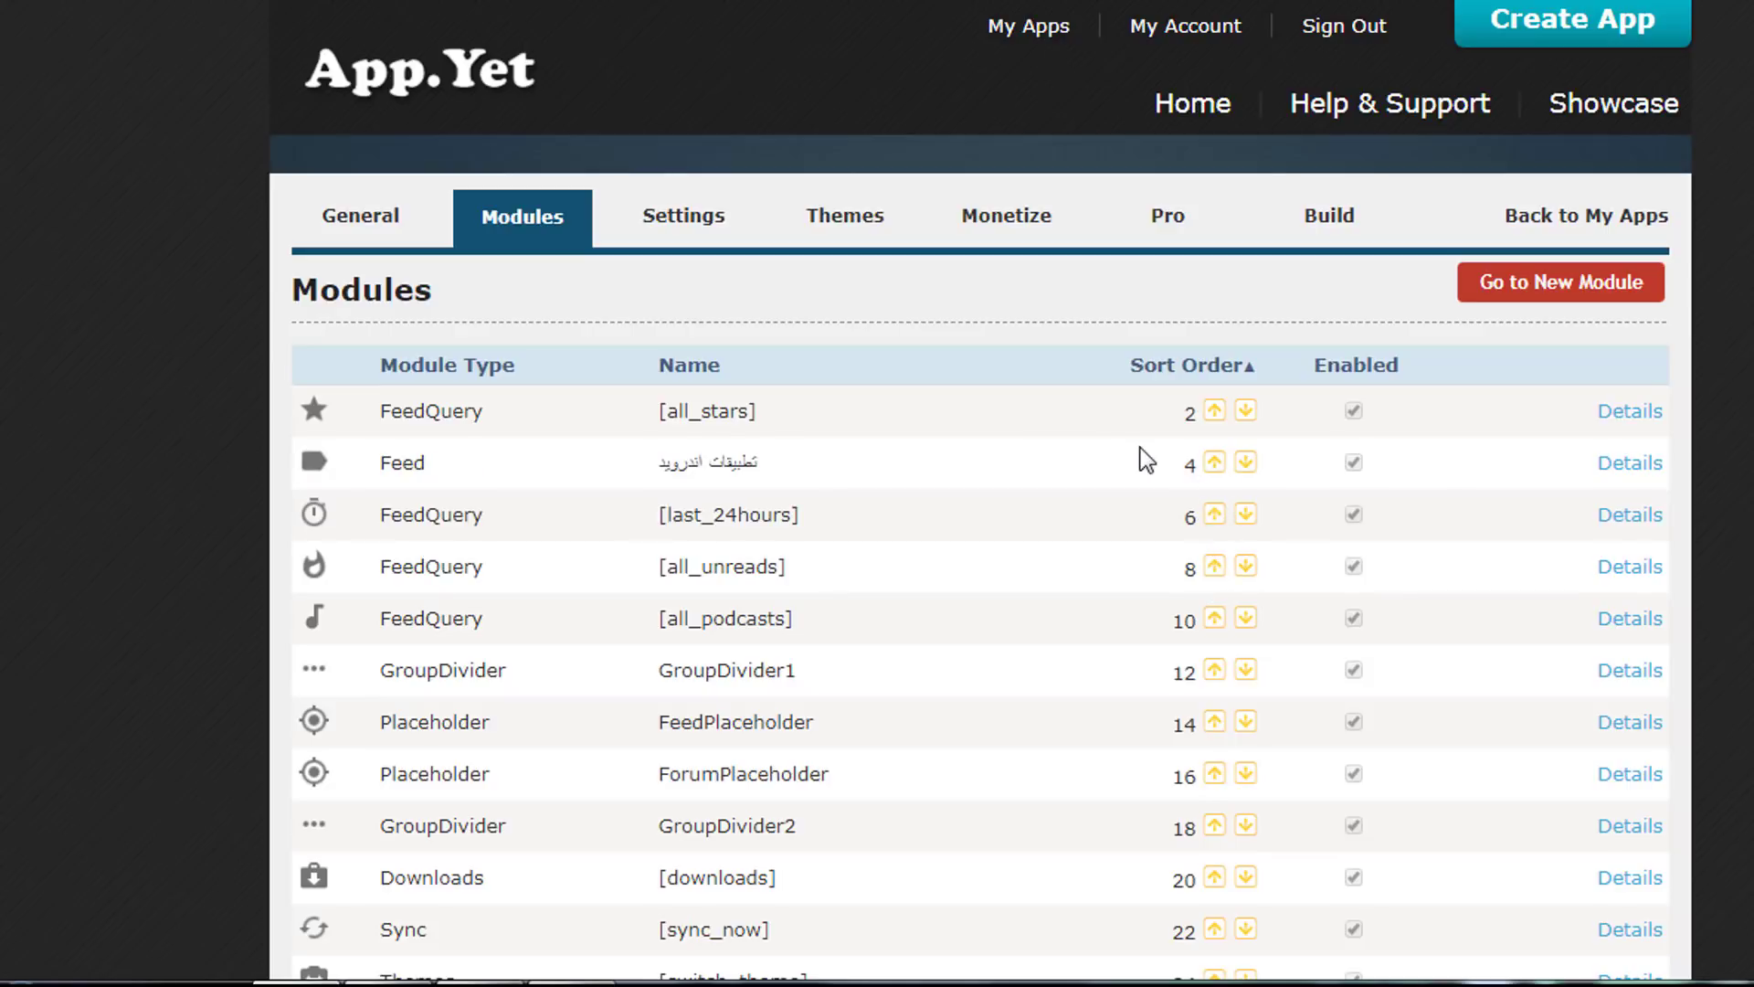